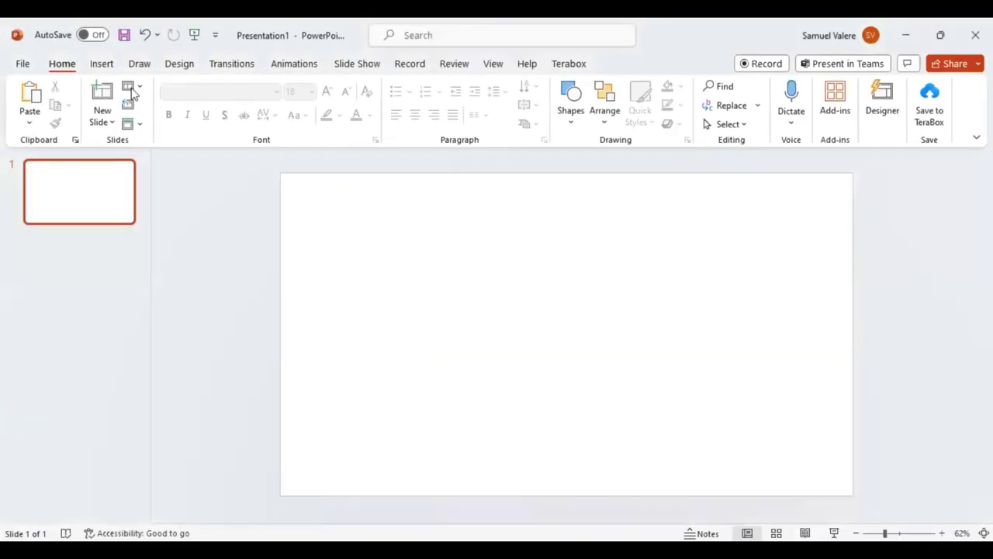
Switch to the Insert ribbon to pick the Oval shape
left_click(102, 69)
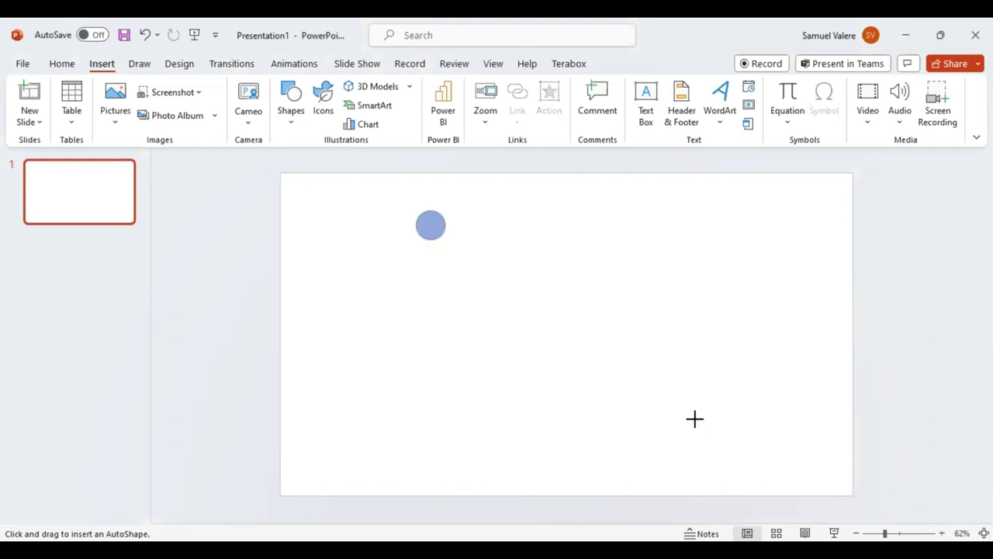
Draw a large 6.7-inch circle and centre it on the slide
left_click_drag(694, 419, 702, 420)
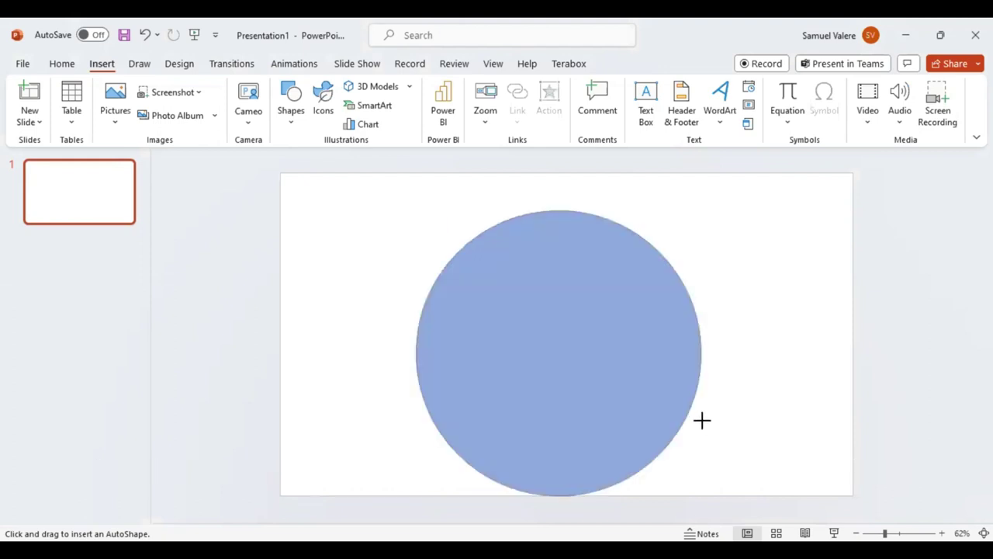
left_click_drag(594, 380, 594, 391)
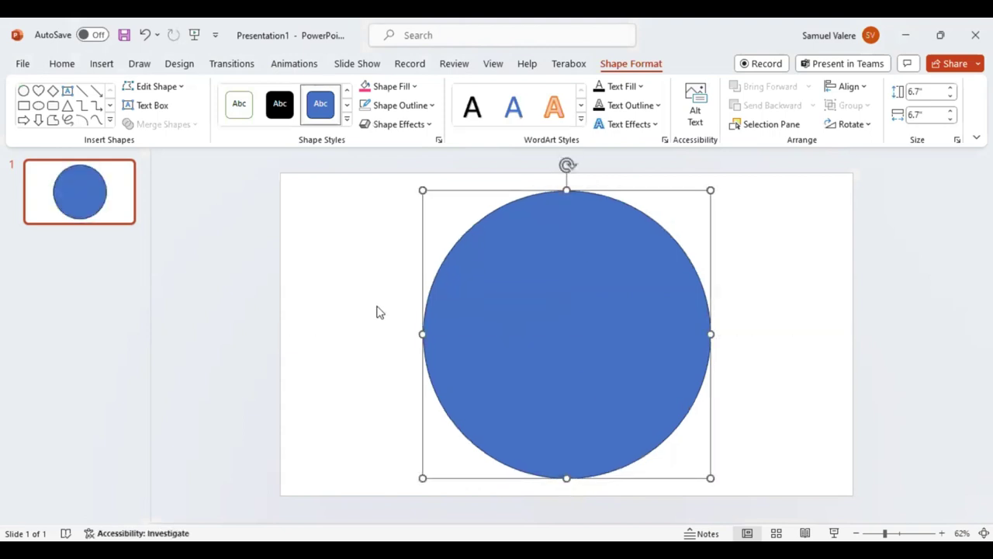
left_click(371, 263)
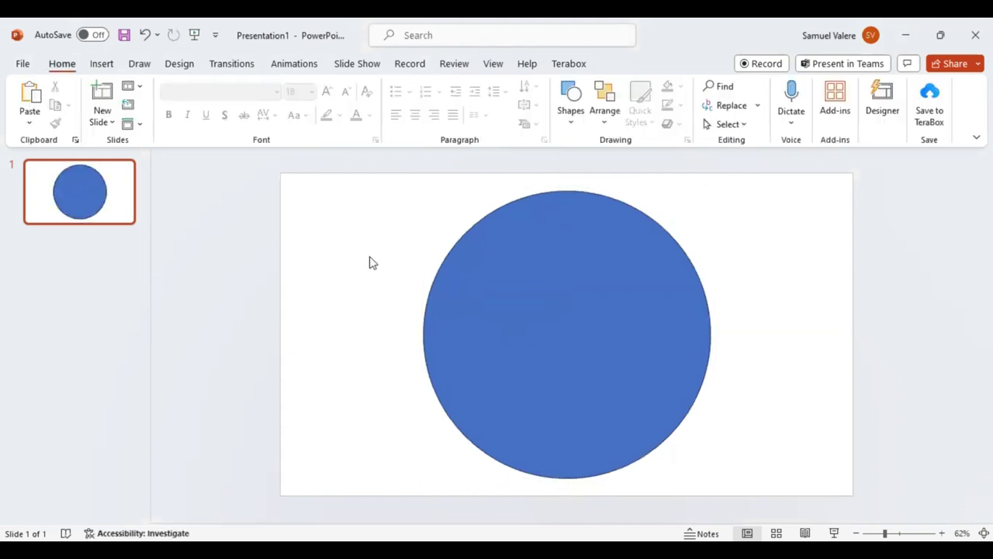
left_click(101, 66)
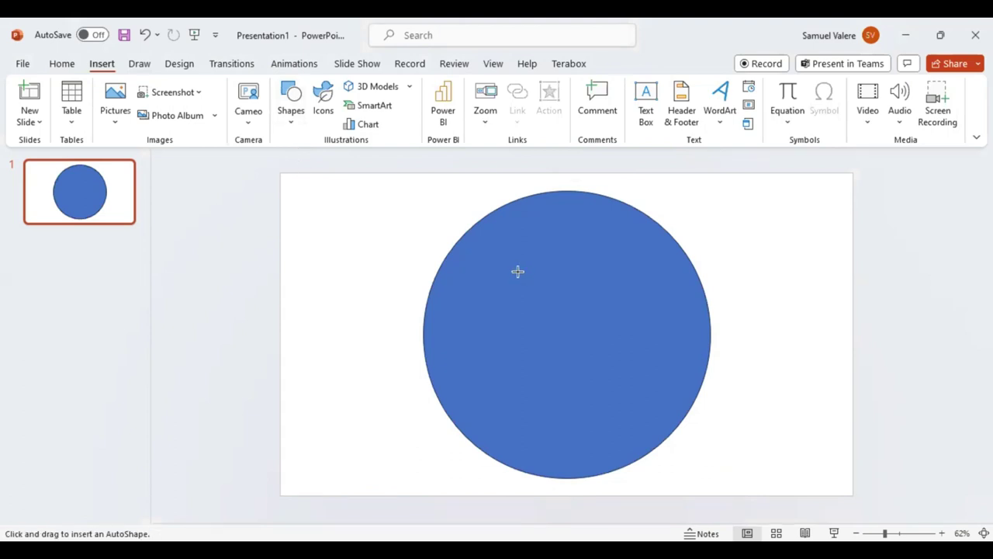
Draw a heart over the circle, widen it to 4.27 by 3.71 inches, and centre it
left_click_drag(518, 273, 677, 378)
left_click_drag(561, 349, 463, 329)
left_click(555, 328)
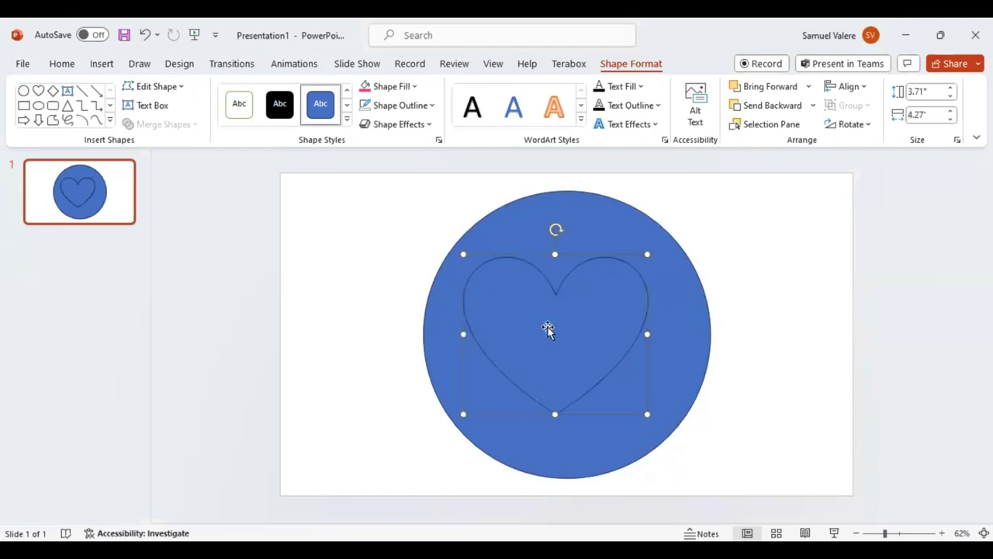
left_click_drag(555, 328, 556, 328)
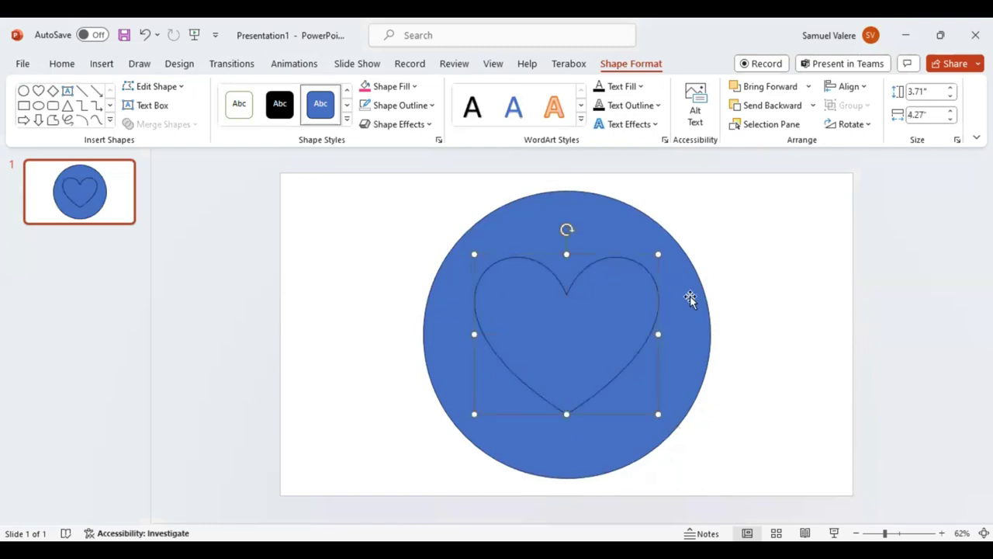
left_click(479, 220)
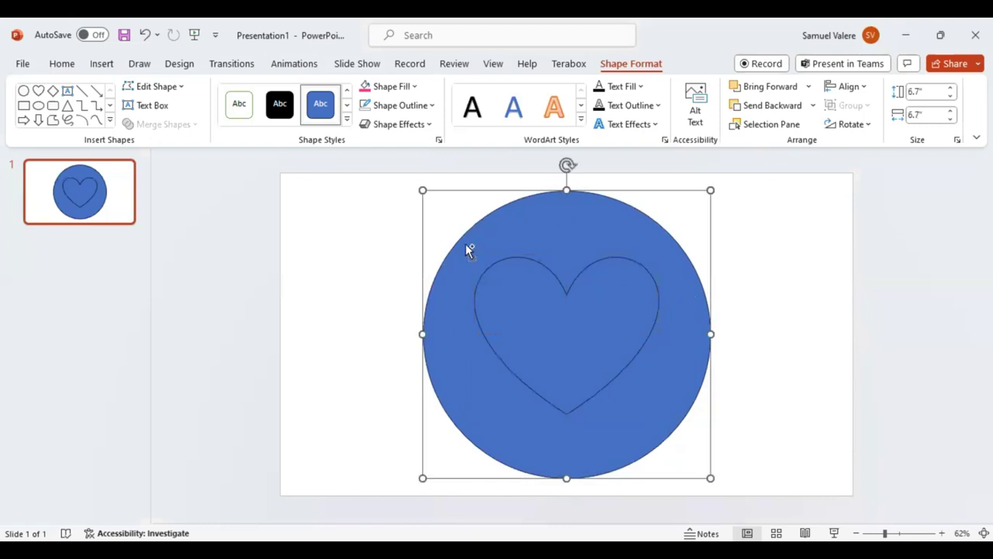
Duplicate the big circle into two 4.49-inch circles, placing one right and one at the top
key("ctrl+d")
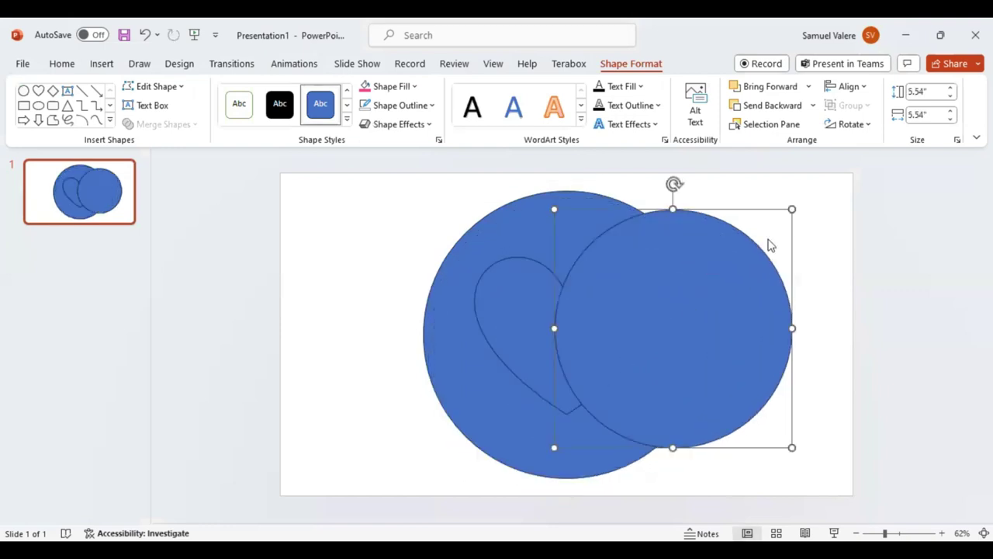
left_click_drag(788, 223, 707, 255)
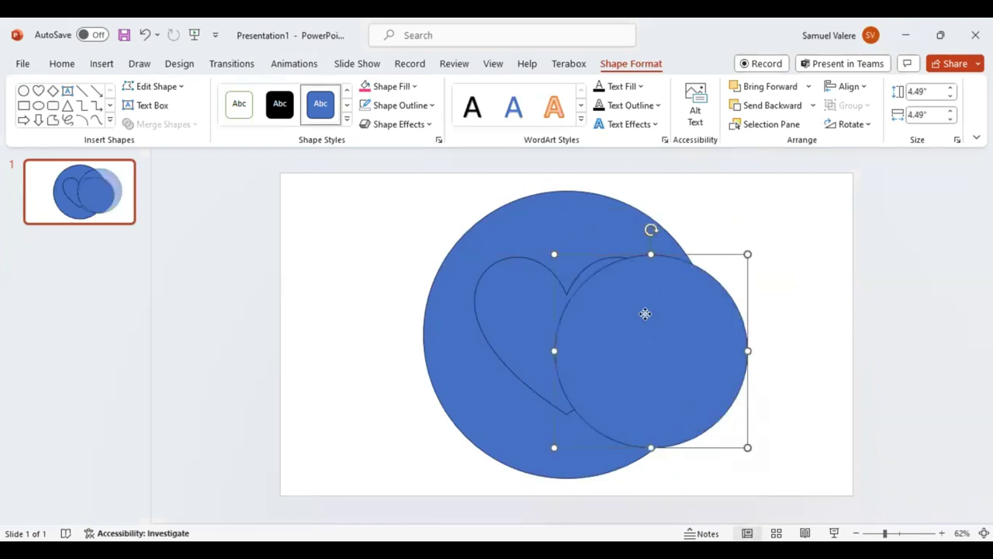
left_click_drag(643, 306, 647, 305)
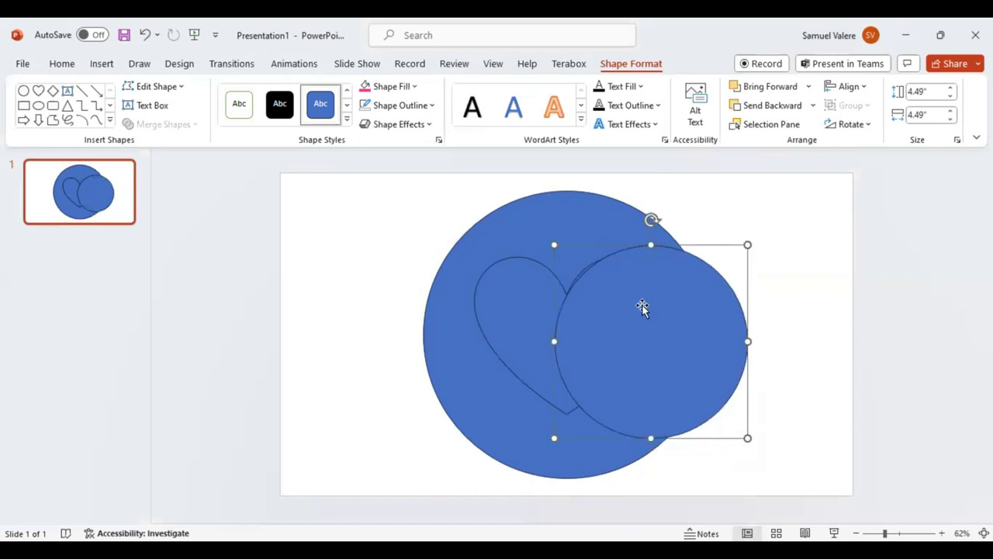
key("Up")
key("Left")
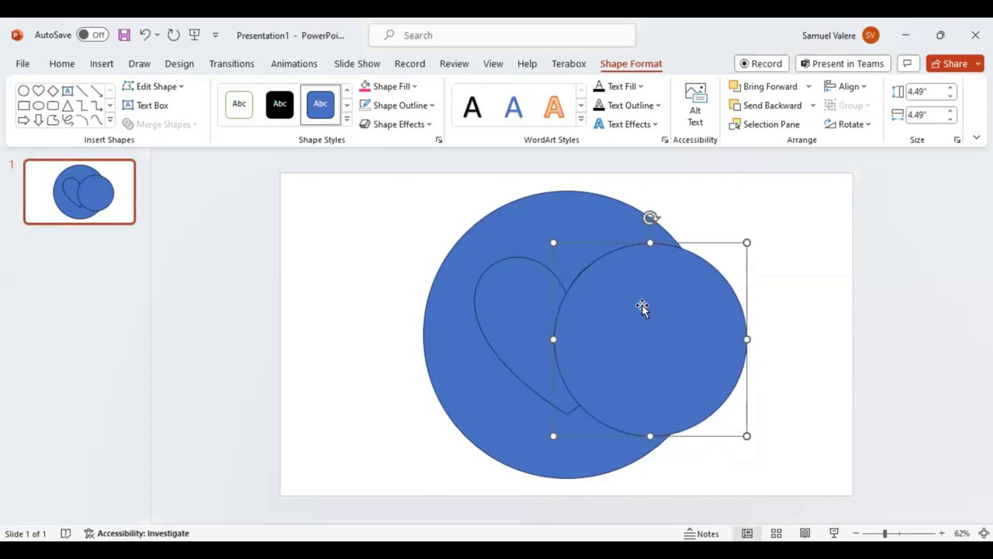
key("Left")
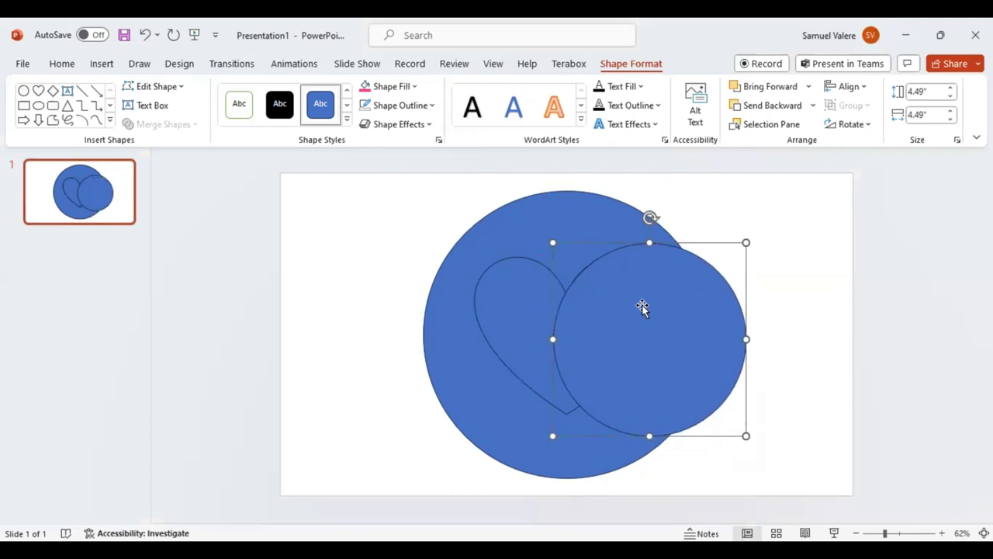
key("Up")
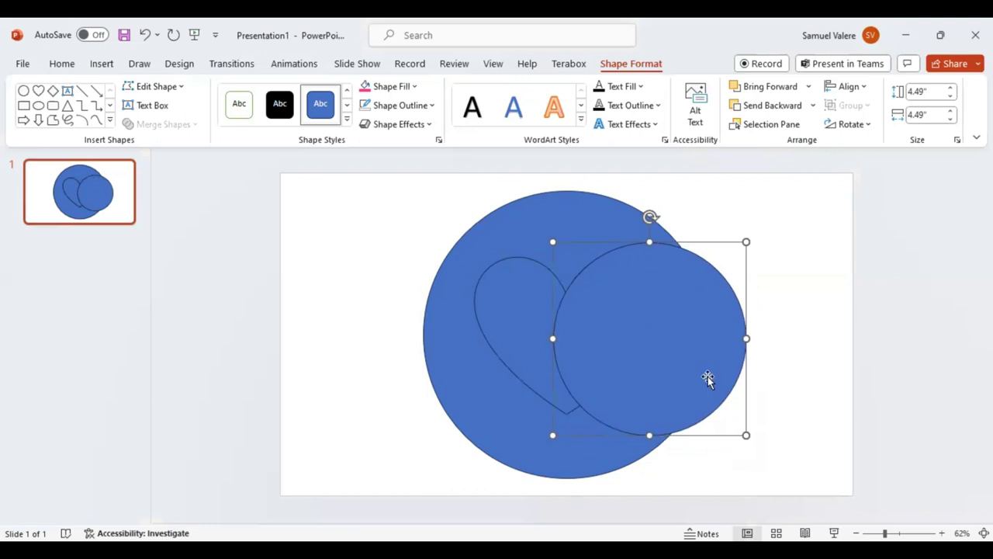
key("ctrl+d")
mouse_move(721, 360)
left_mouse_down()
mouse_move(588, 328)
mouse_move(533, 272)
left_mouse_up()
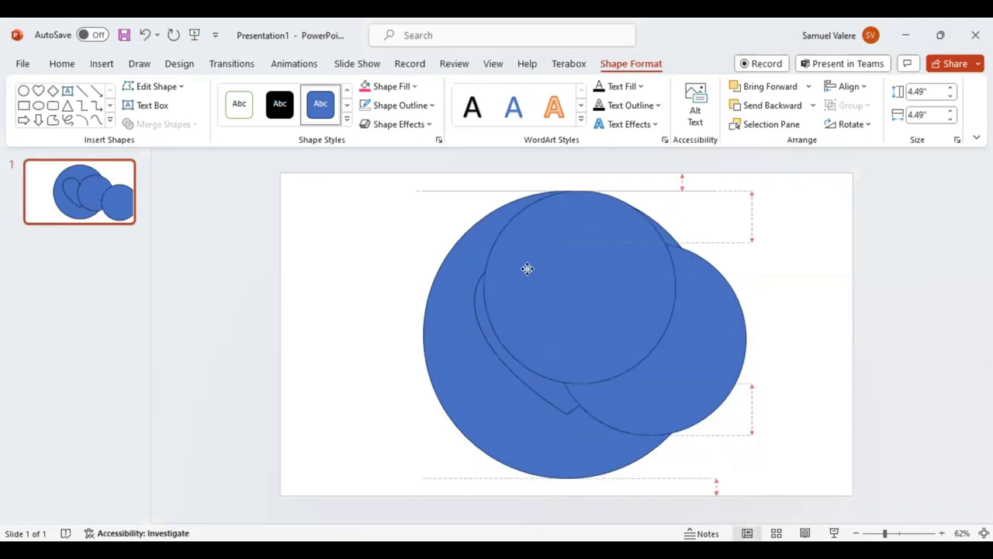
Centre the top 4.49-inch circle above the heart, nudging it slightly left
left_click_drag(533, 272, 521, 269)
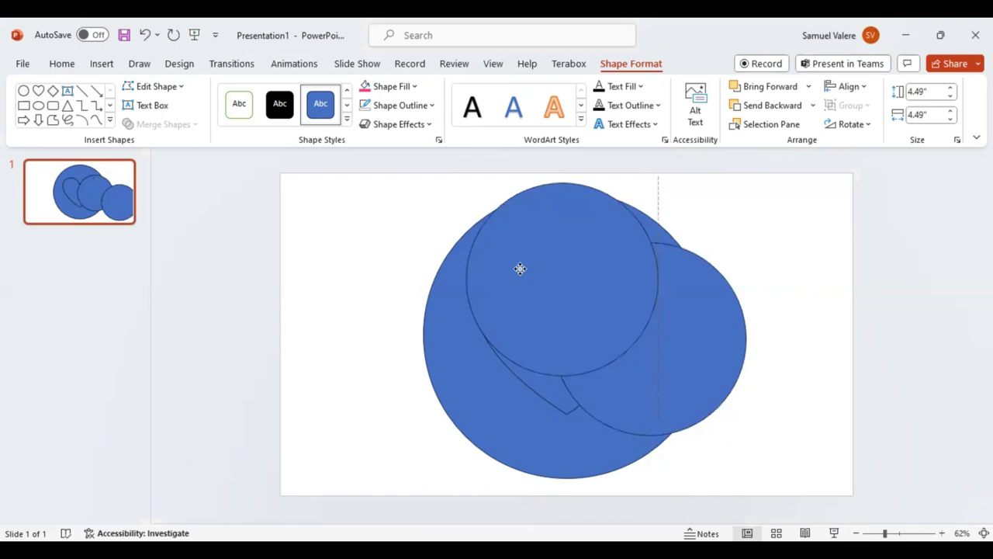
left_click_drag(520, 268, 516, 267)
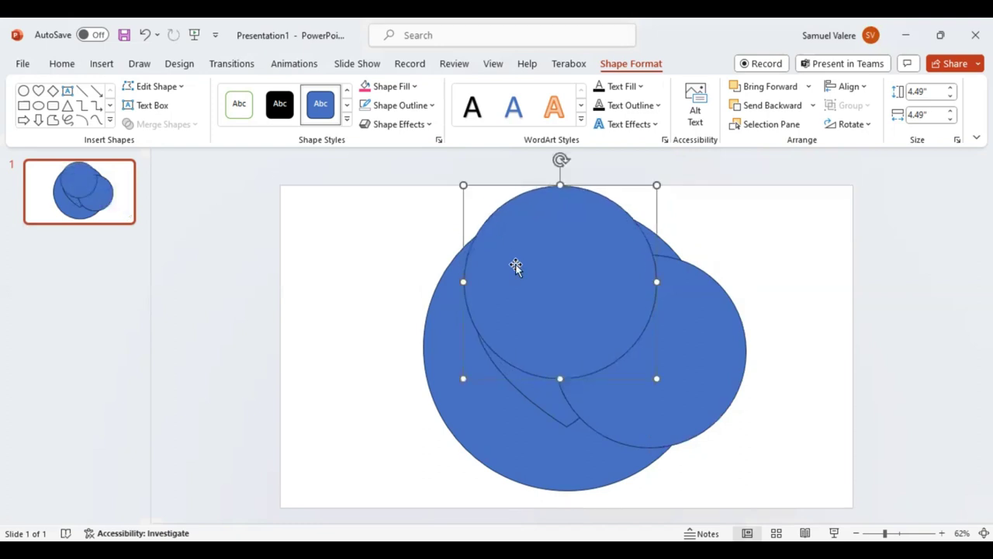
key("ctrl+z")
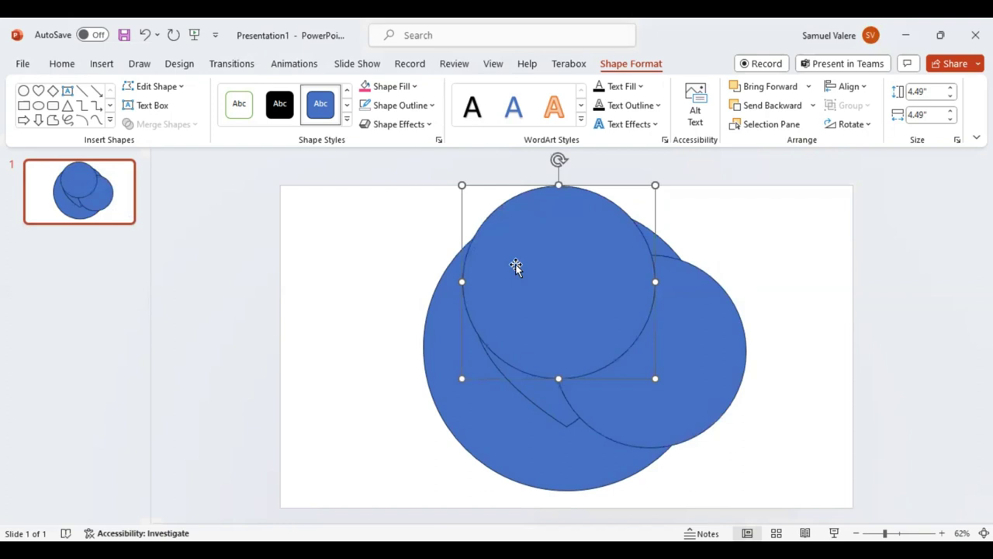
key("Left")
key("ctrl+Left")
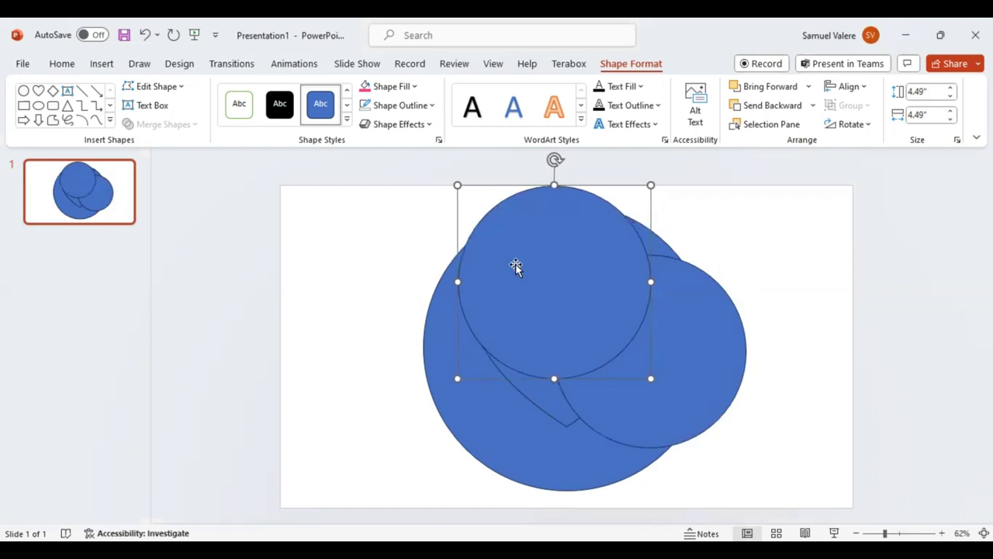
key("ctrl+Left")
key("ctrl+Left")
key("ctrl+Left")
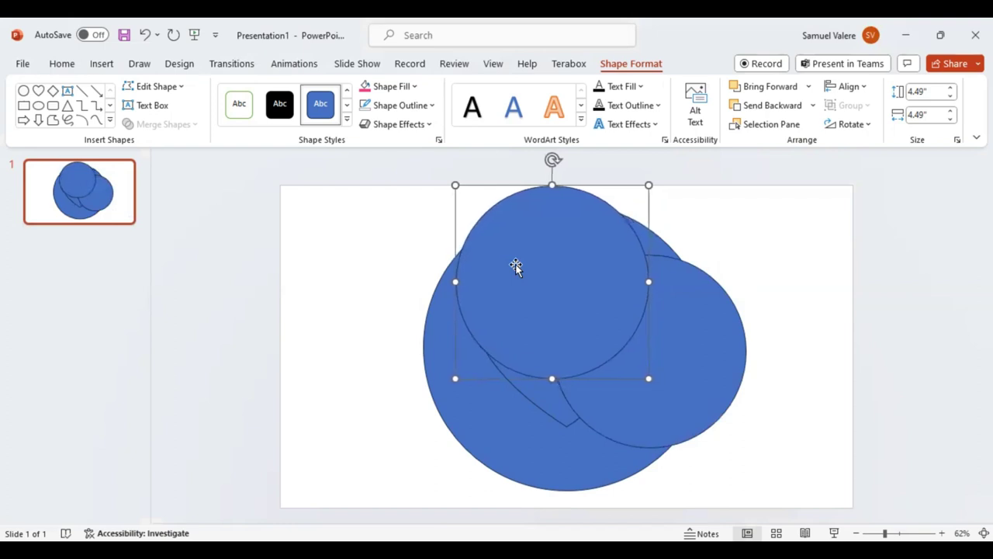
key("ctrl+Left")
key("ctrl+Left")
key("ctrl+Left")
key("ctrl+Left")
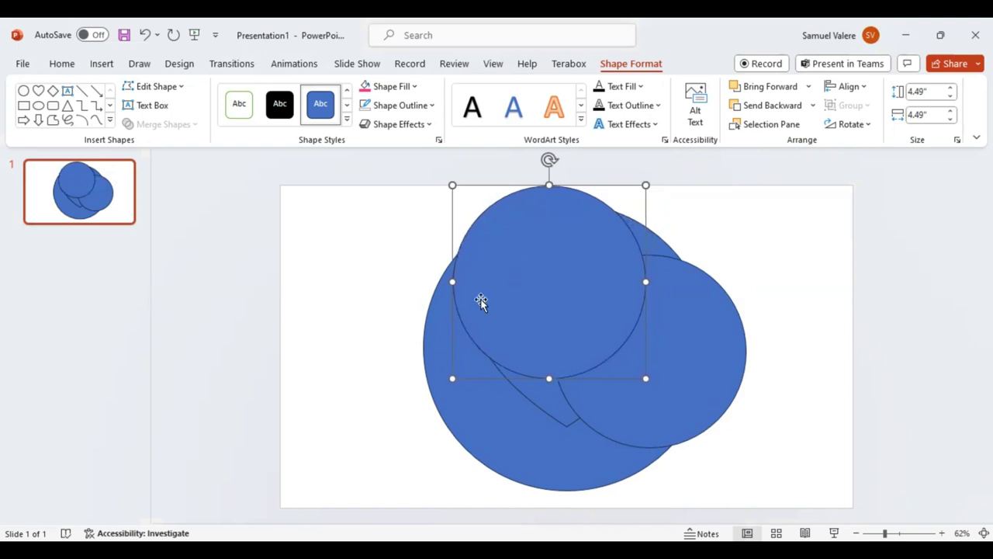
left_click_drag(481, 298, 379, 228)
key("ctrl+z")
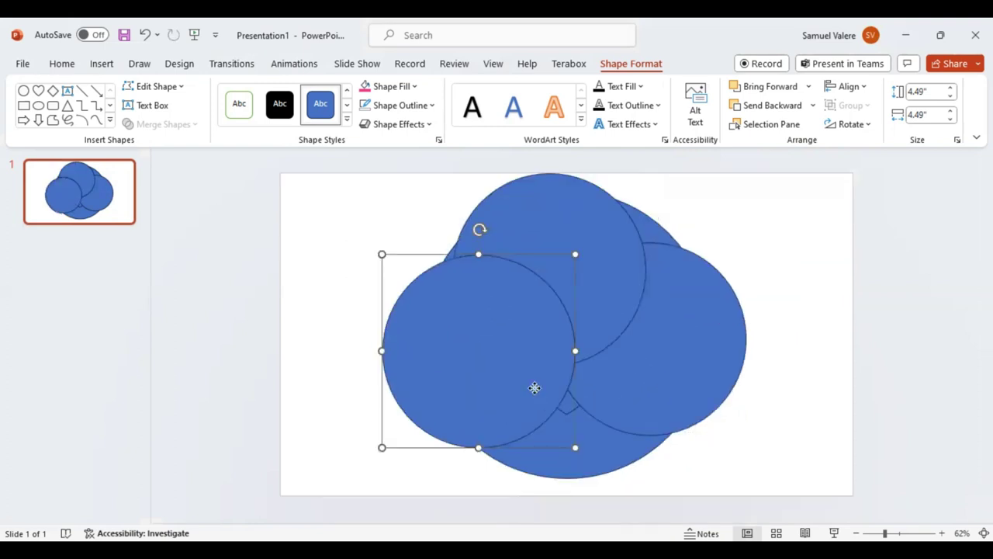
Fine-tune the left 4.49-inch circle slightly right into place, then deselect it
left_click_drag(539, 393, 538, 409)
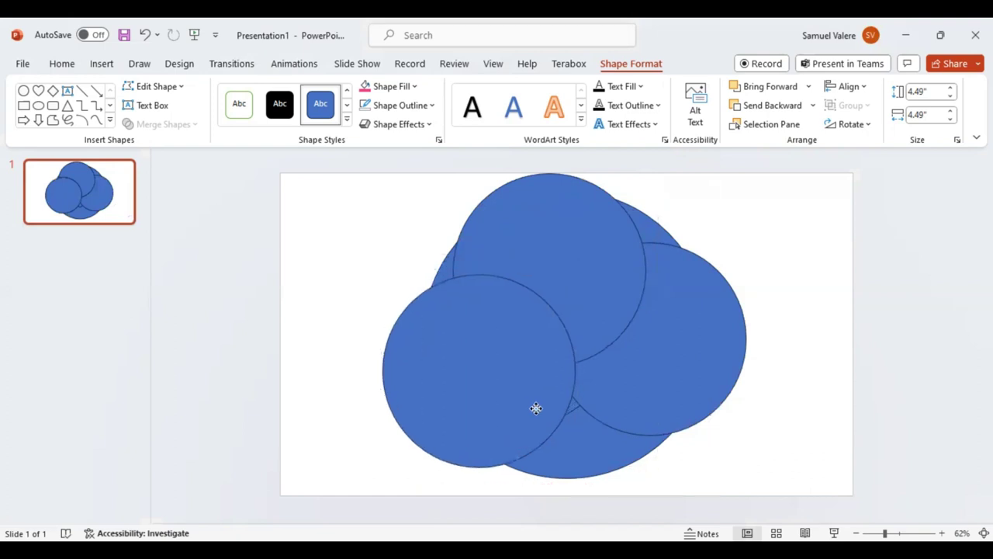
key("ctrl+z")
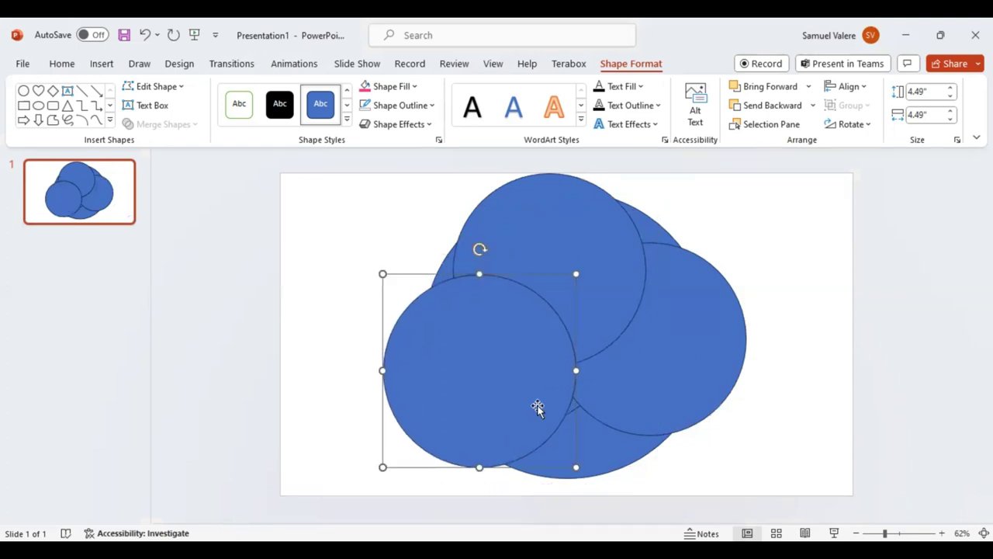
key("ctrl+z")
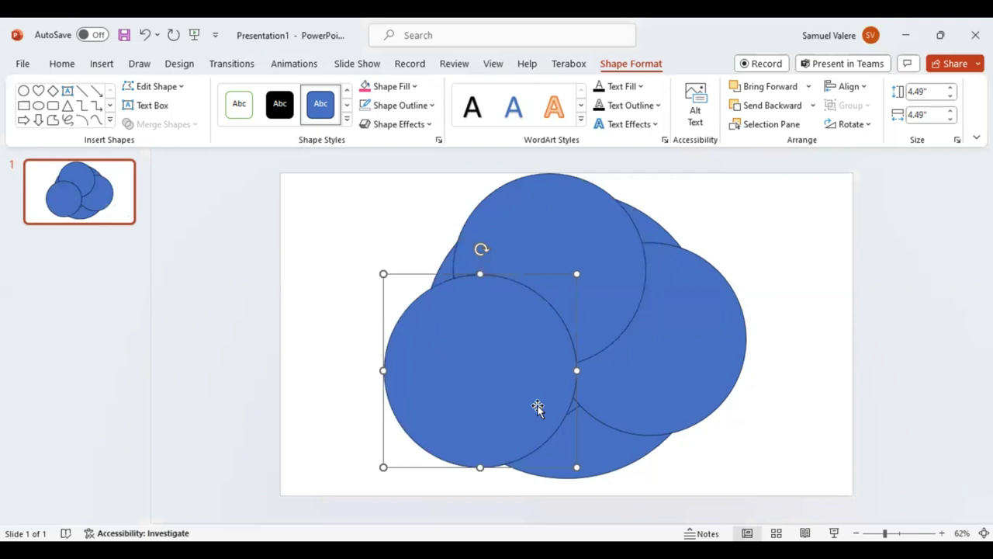
key("ctrl+y")
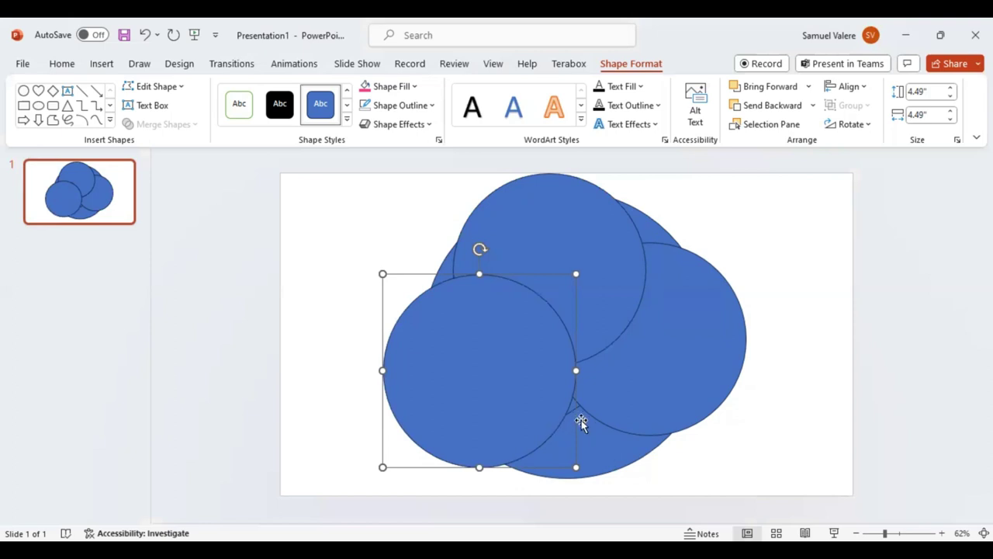
key("ctrl+Right")
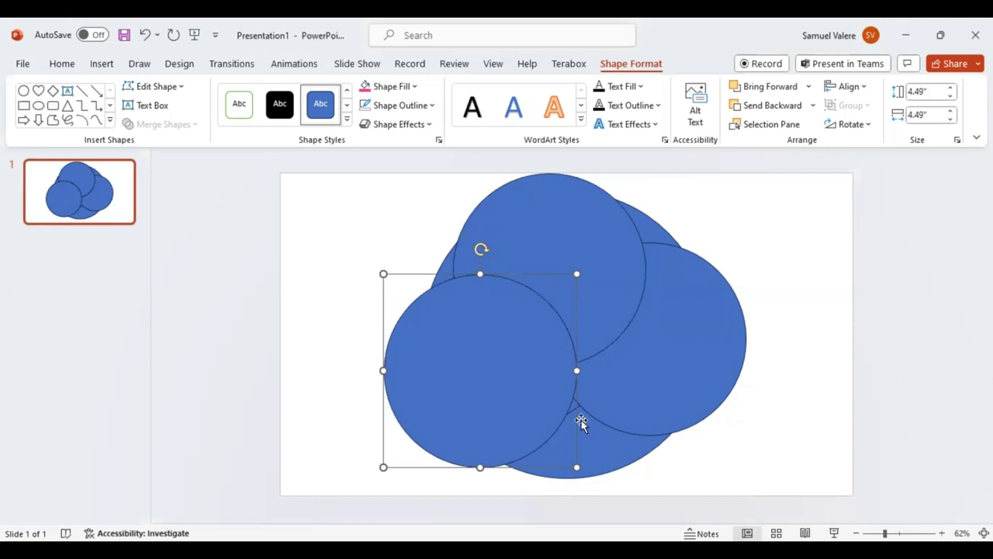
key("ctrl+Left")
key("ctrl+Right")
key("Escape")
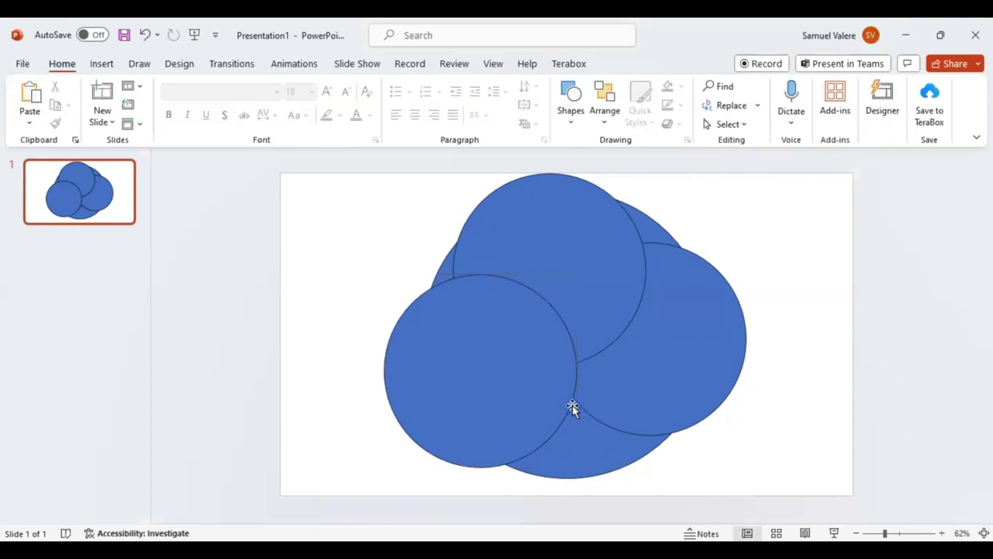
Select the heart and all four circles and apply Merge Shapes > Fragment
left_click(572, 408)
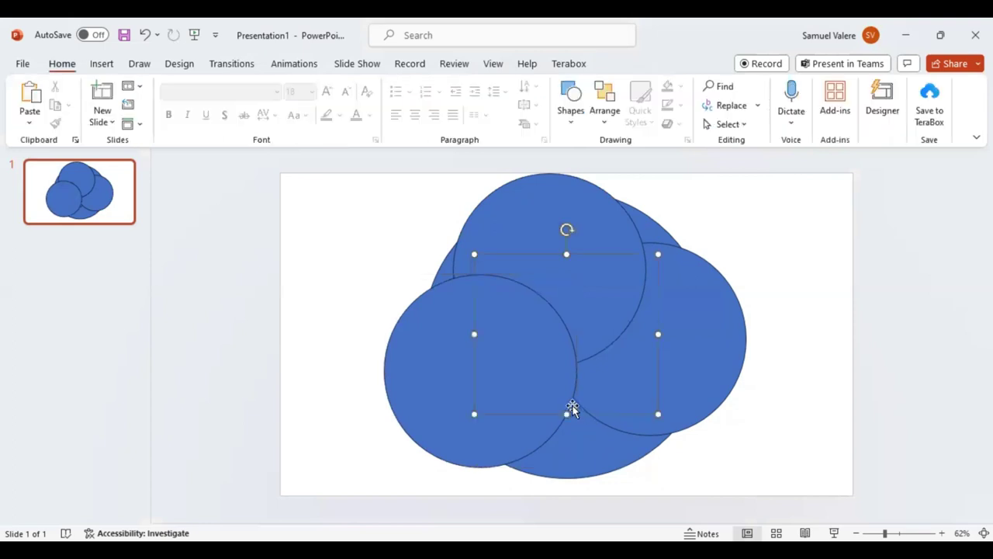
left_click(611, 454, "shift")
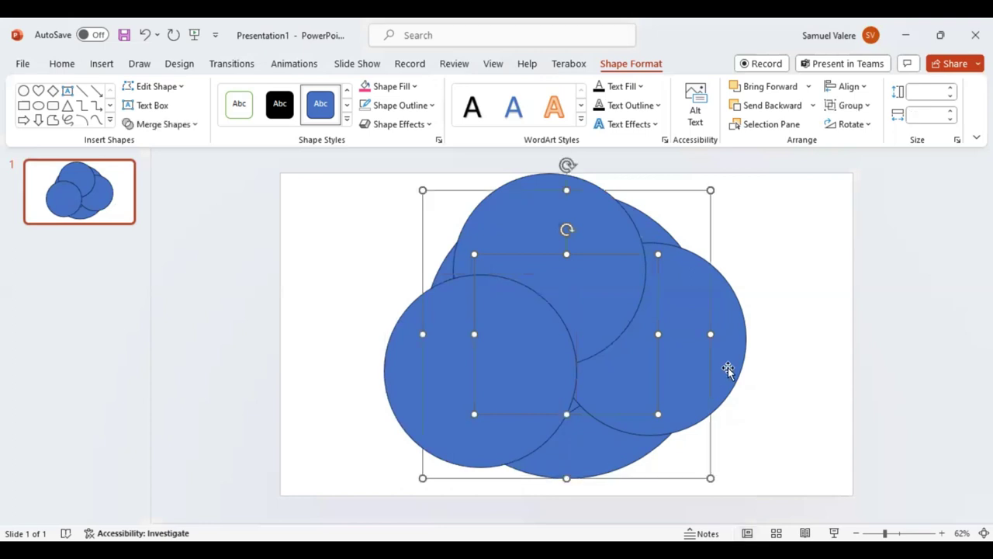
left_click(728, 371, "shift")
left_click(404, 362, "shift")
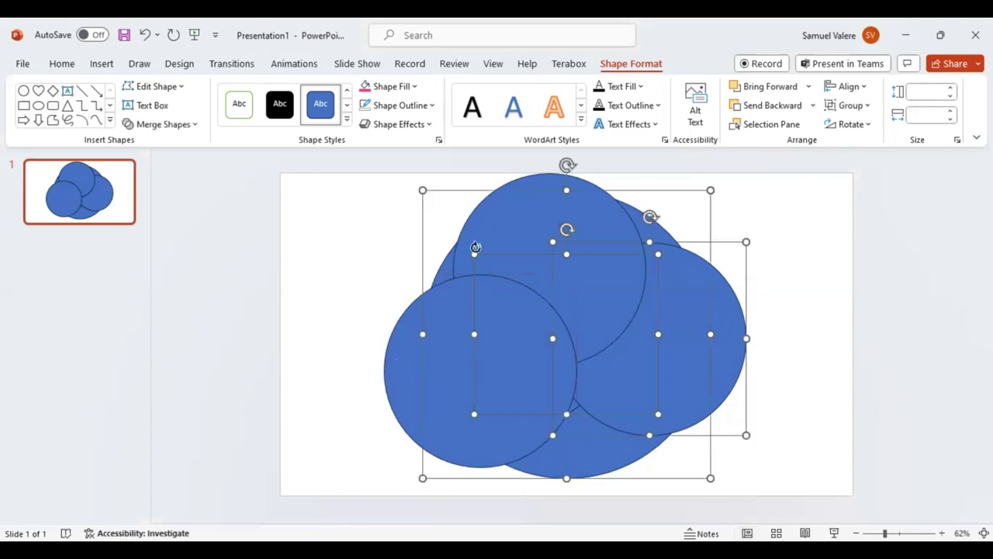
left_click(516, 215, "shift")
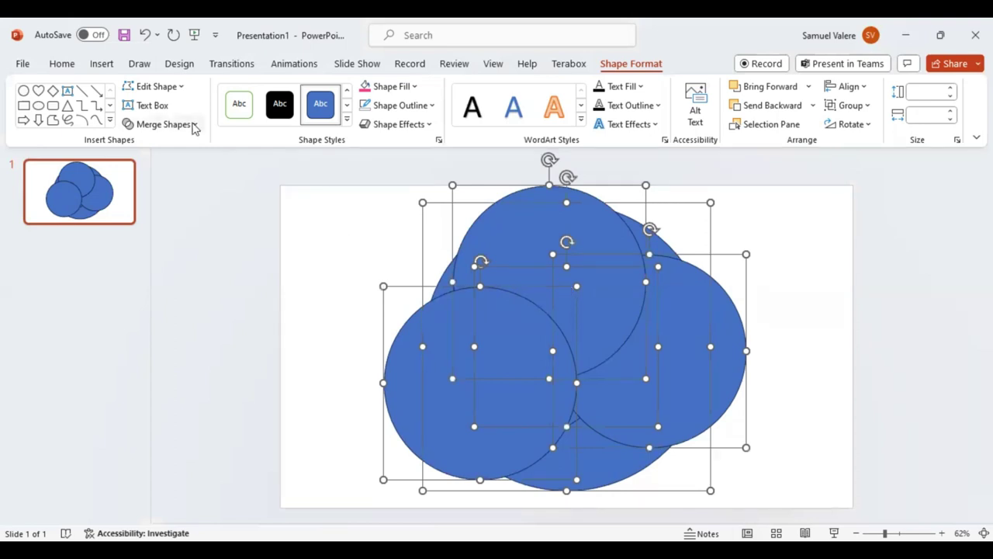
left_click(194, 128)
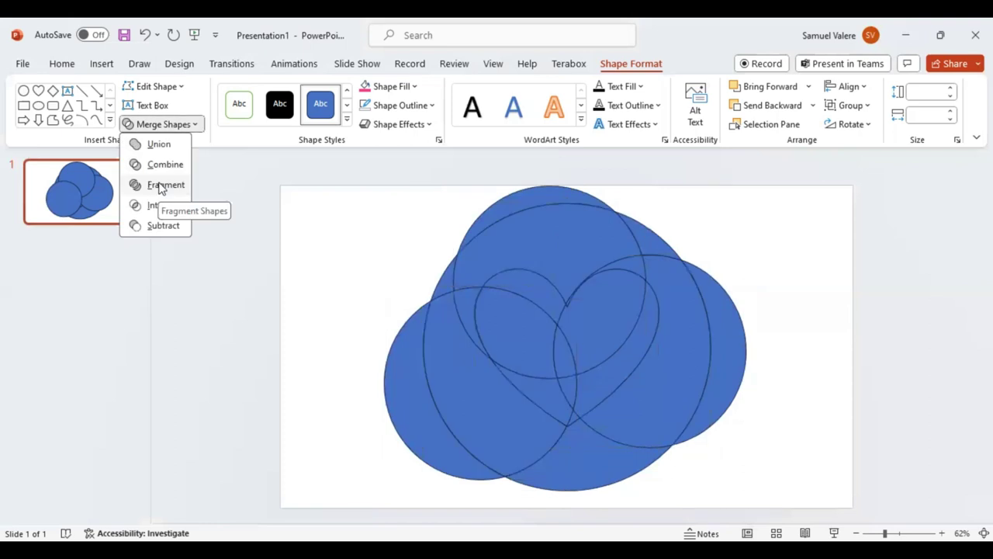
key("f")
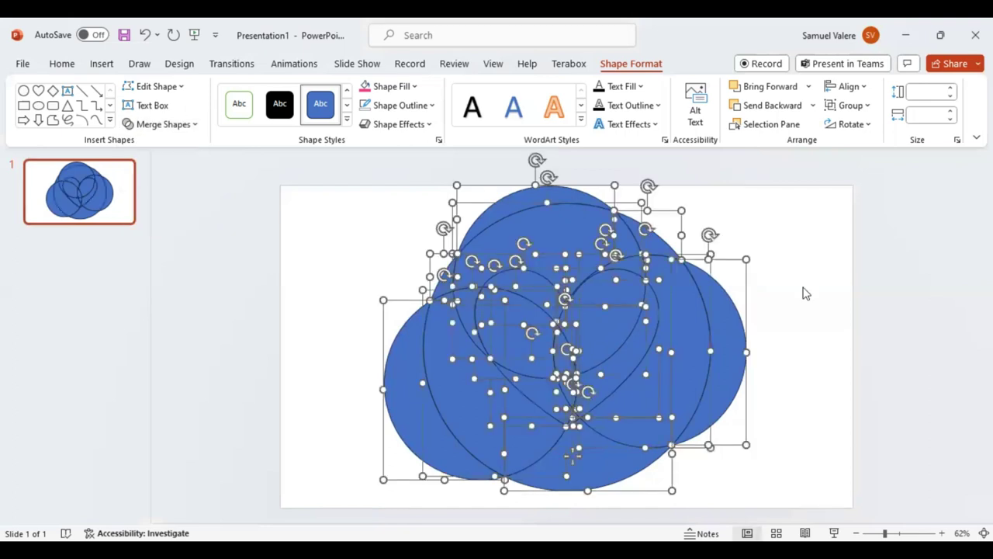
left_click(789, 360)
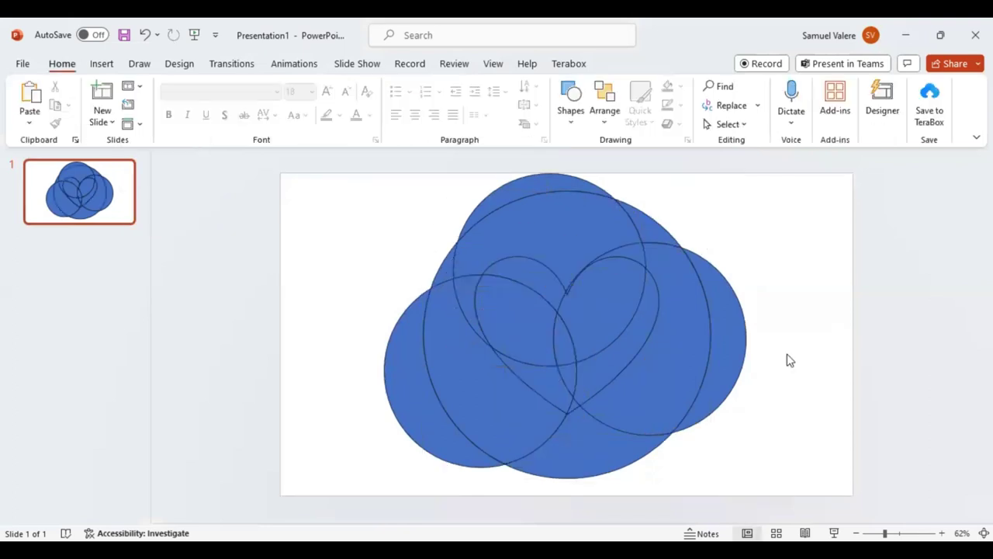
left_click(648, 229)
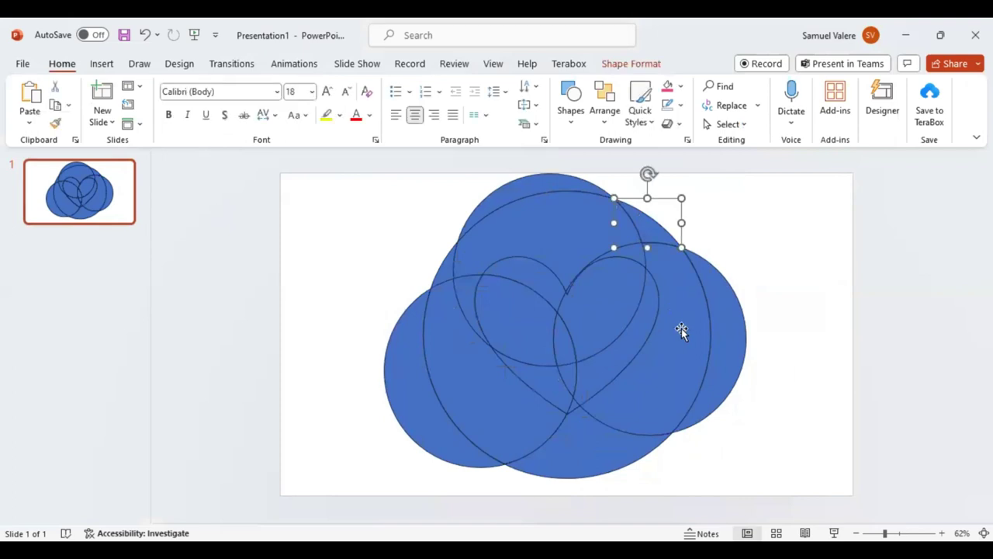
left_click(682, 315)
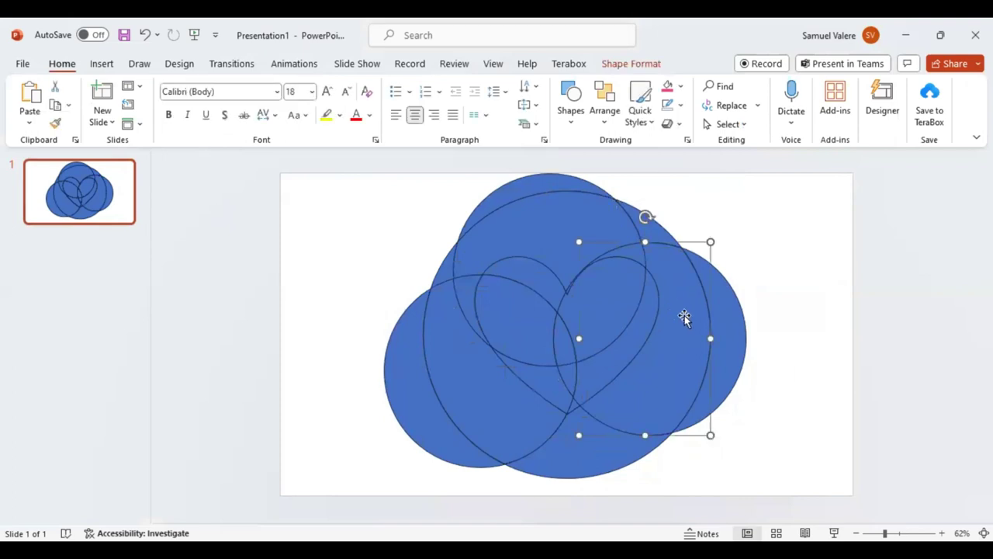
left_click(634, 253, "shift")
left_click(591, 454, "shift")
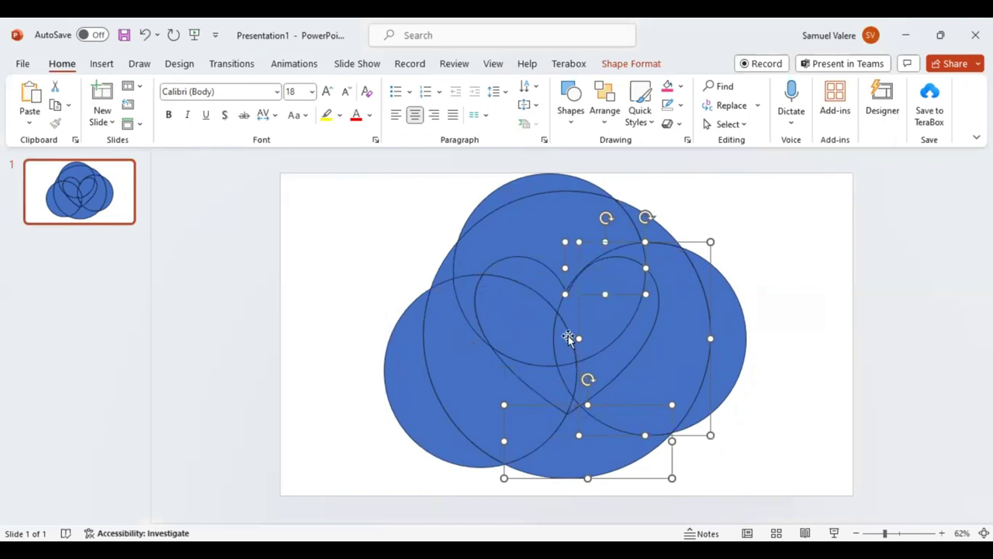
left_click(630, 65)
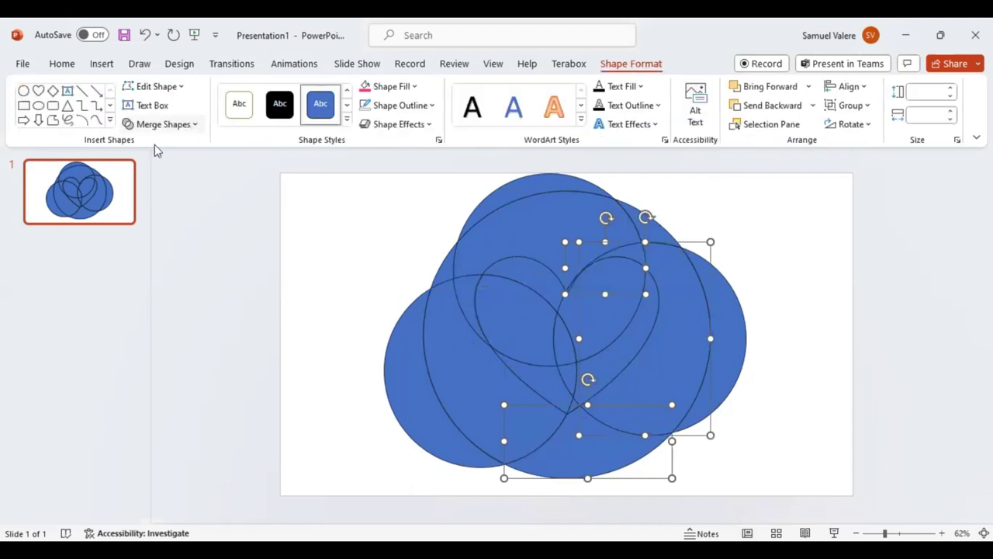
left_click(159, 124)
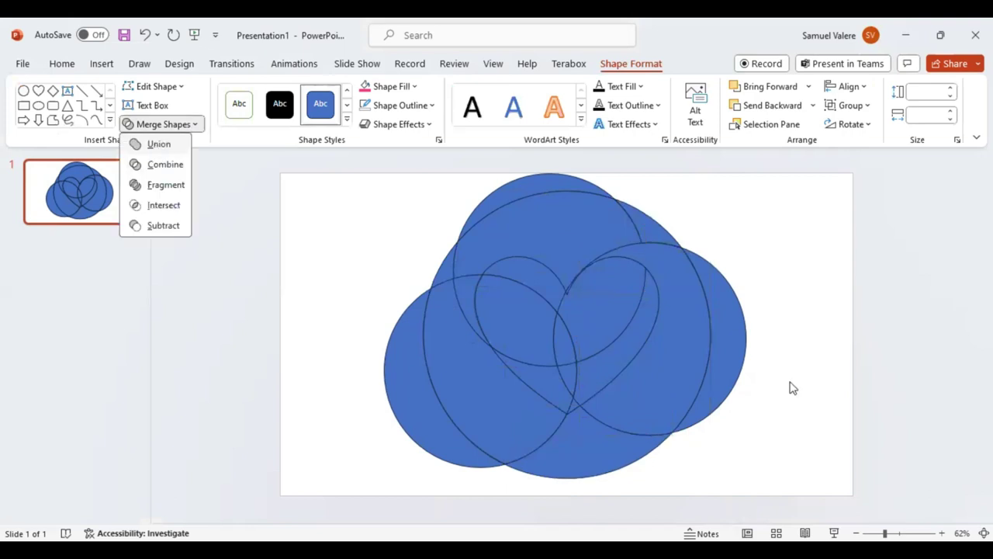
Delete the fragments protruding past the big circle on the right, top and left
left_click(728, 350)
key("Delete")
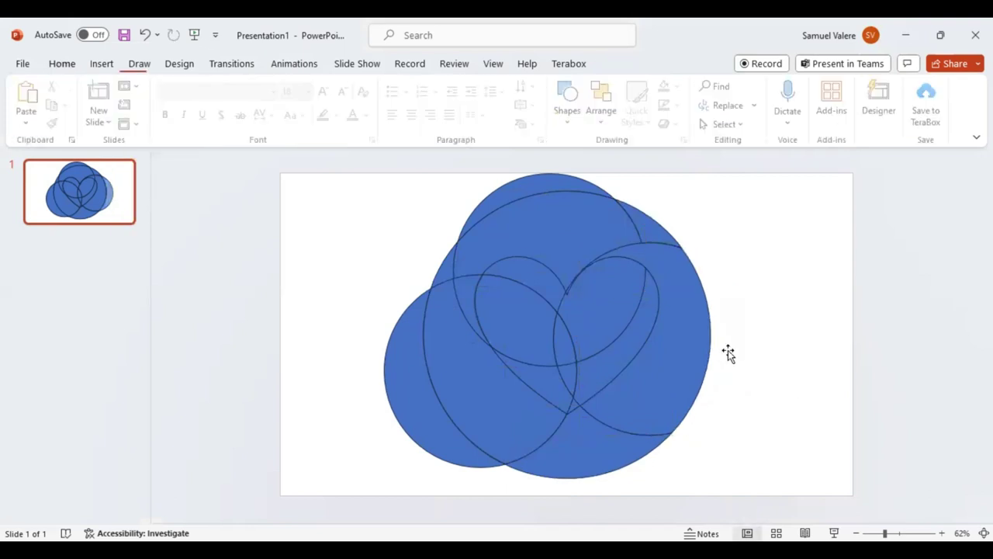
left_click(523, 196)
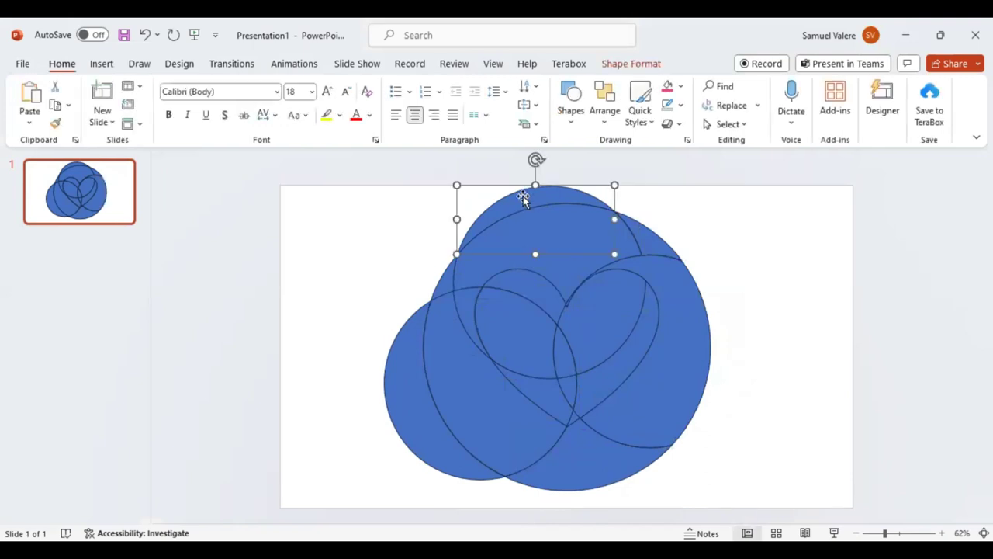
key("Delete")
left_click(400, 387)
key("Delete")
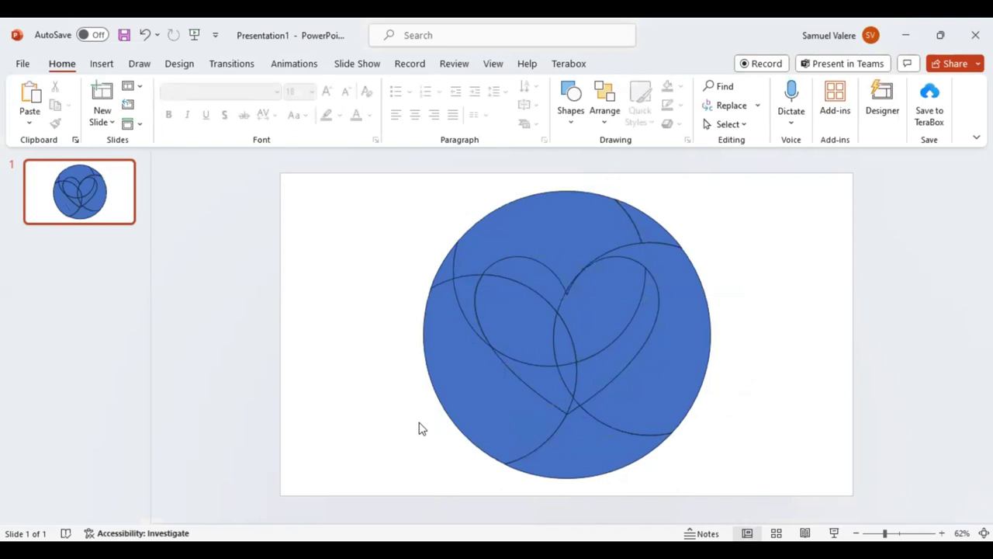
Union the top ring pieces into one shape and delete the heart's right lobe
left_click(473, 401)
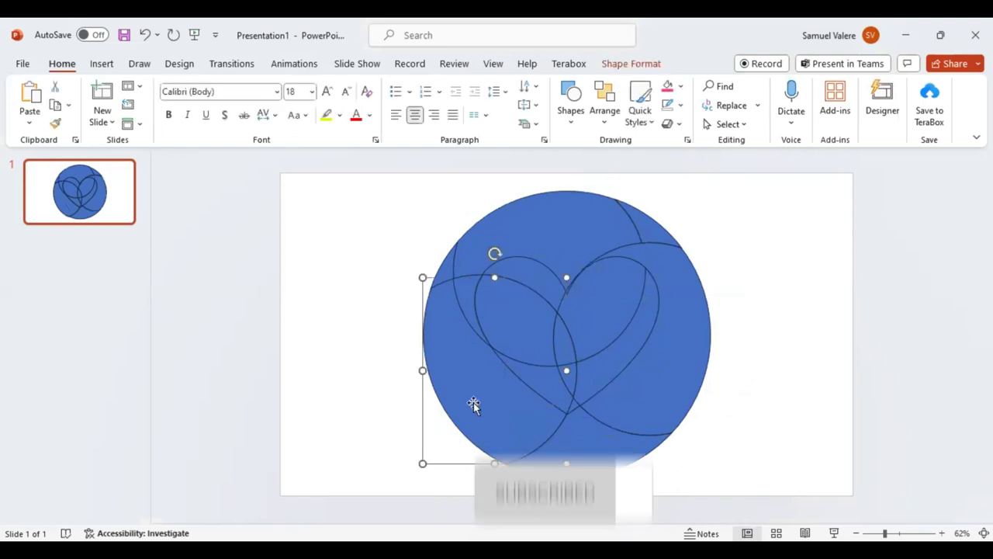
left_click(449, 264, "shift")
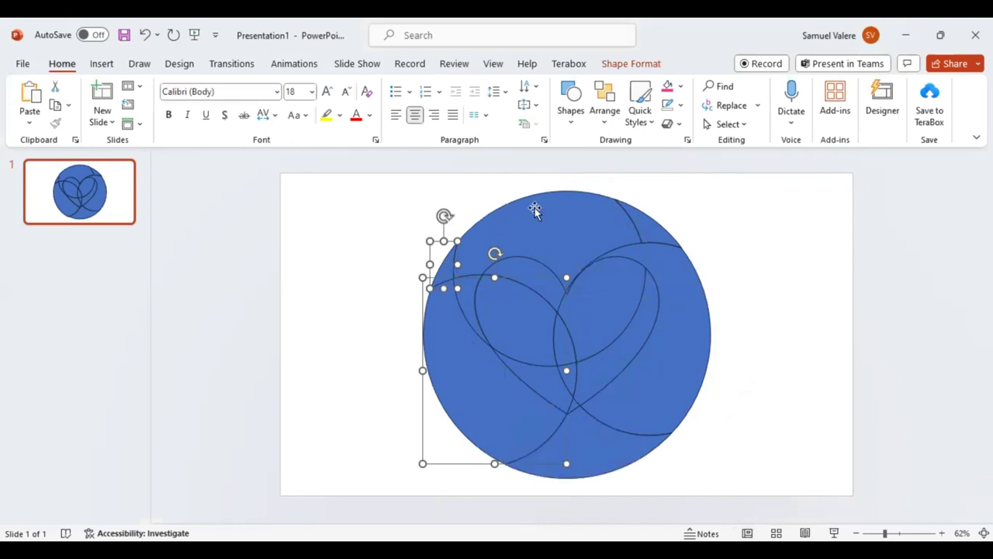
left_click(625, 67)
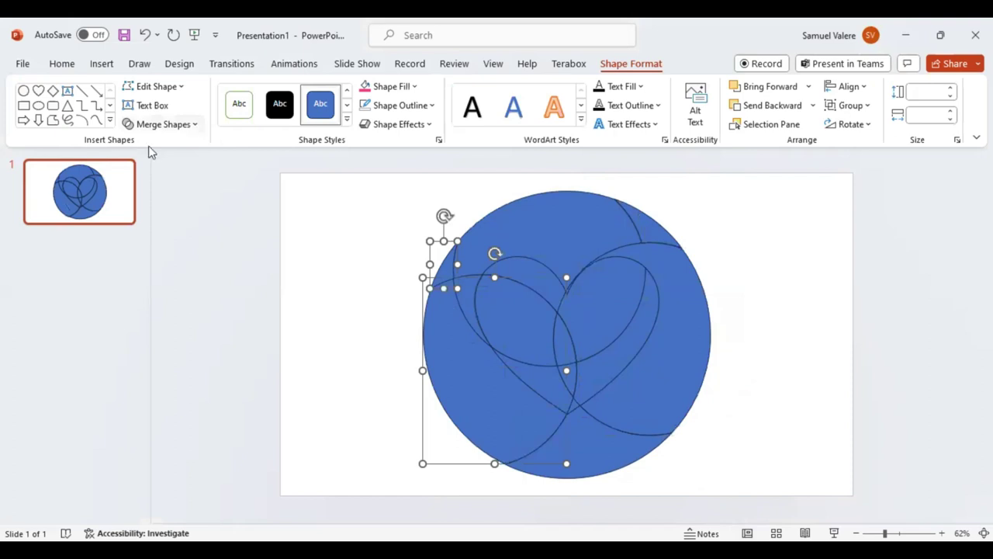
left_click(426, 278, "shift")
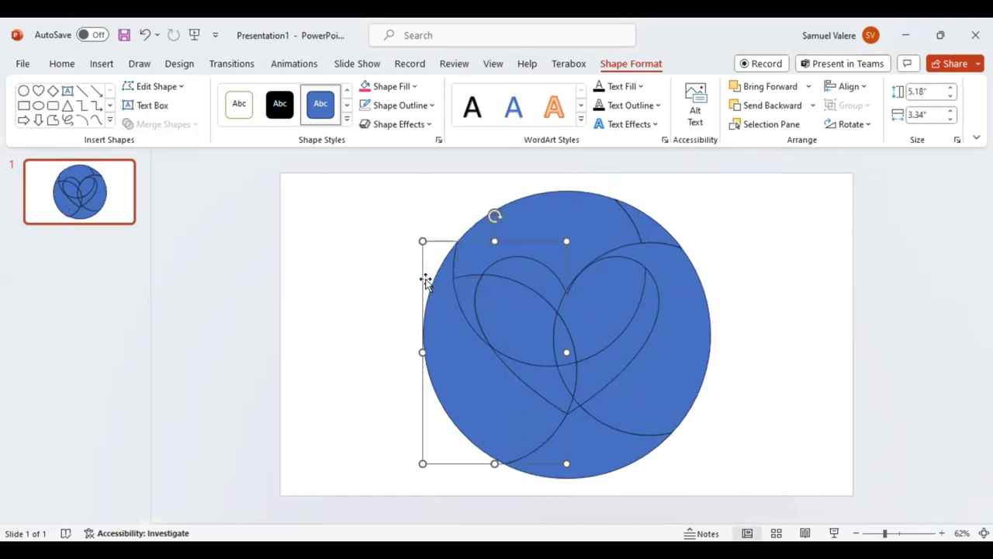
left_click(531, 221)
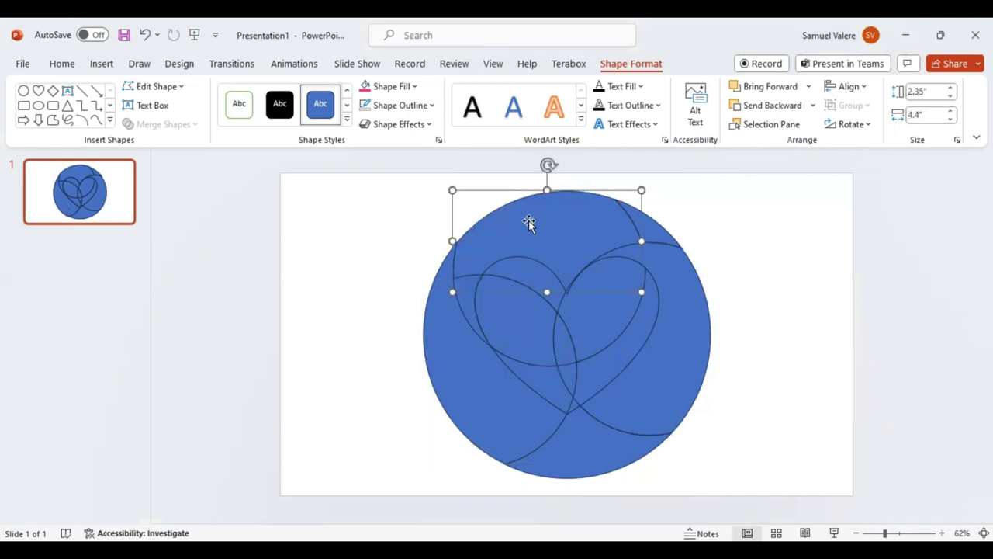
left_click(655, 231, "shift")
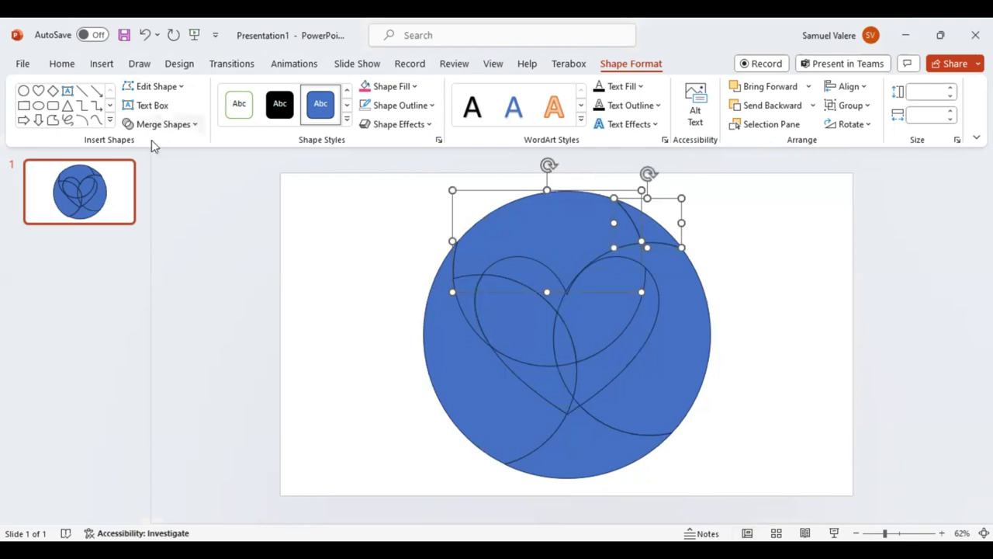
left_click(162, 124)
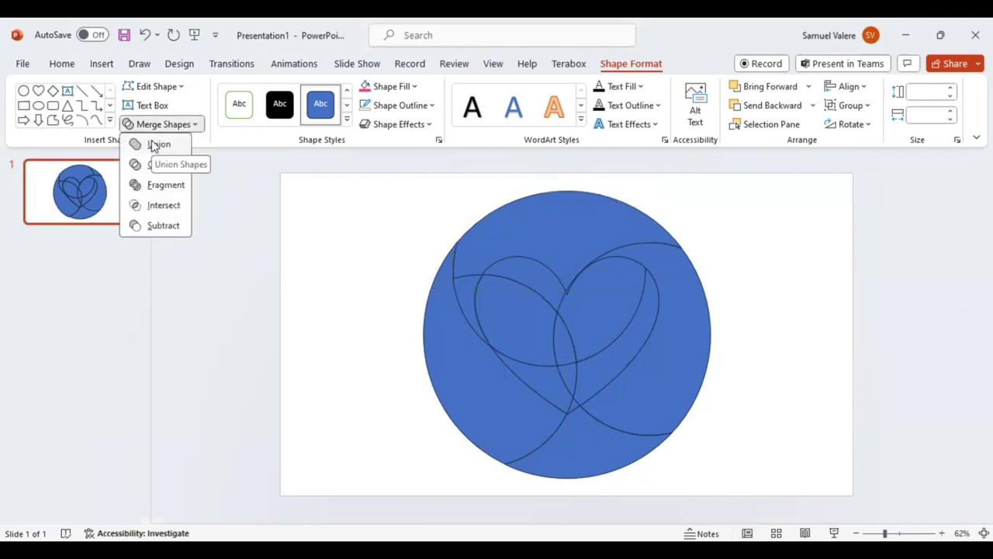
left_click(157, 145)
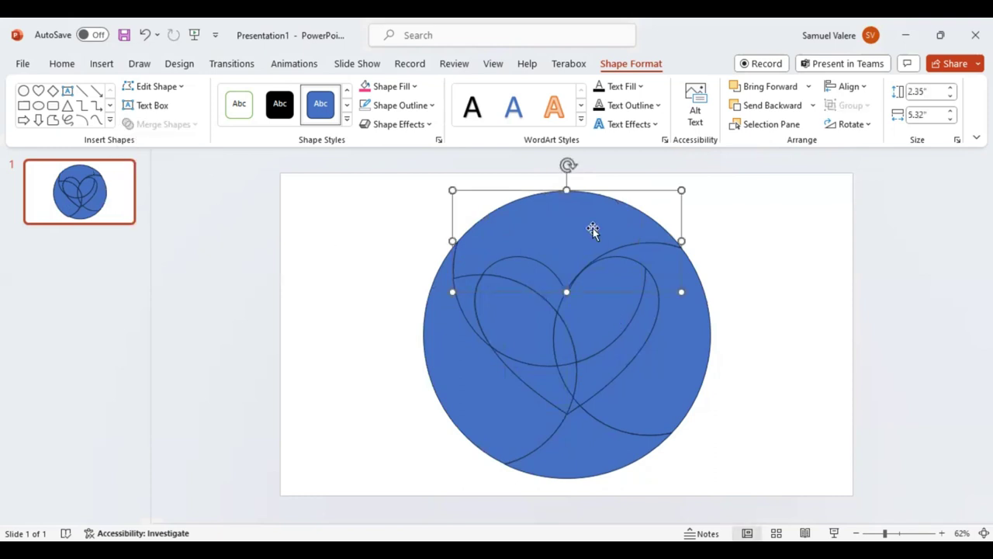
left_click(590, 314)
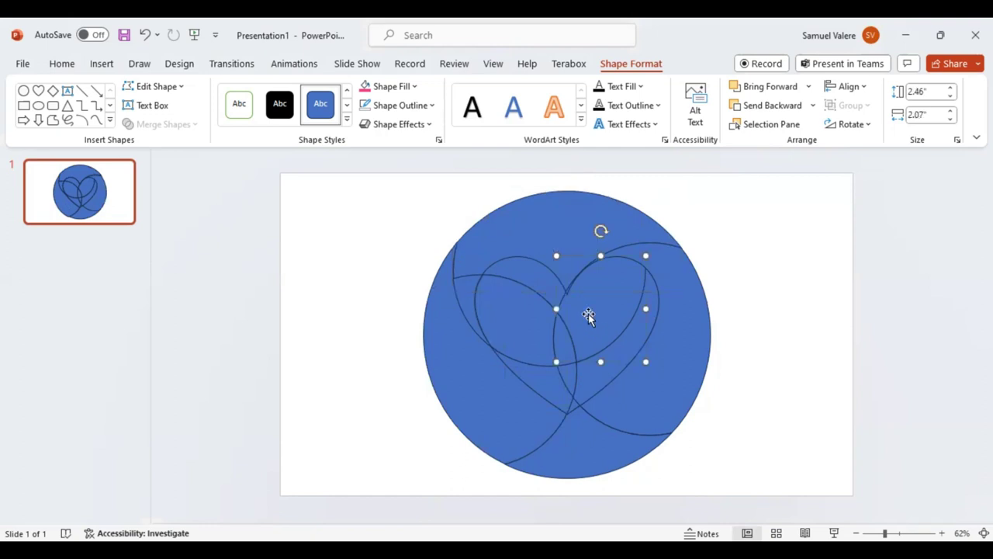
key("Delete")
Delete the heart's left lobe, the large lower fill piece and the bottom slivers
left_click(546, 287)
key("Delete")
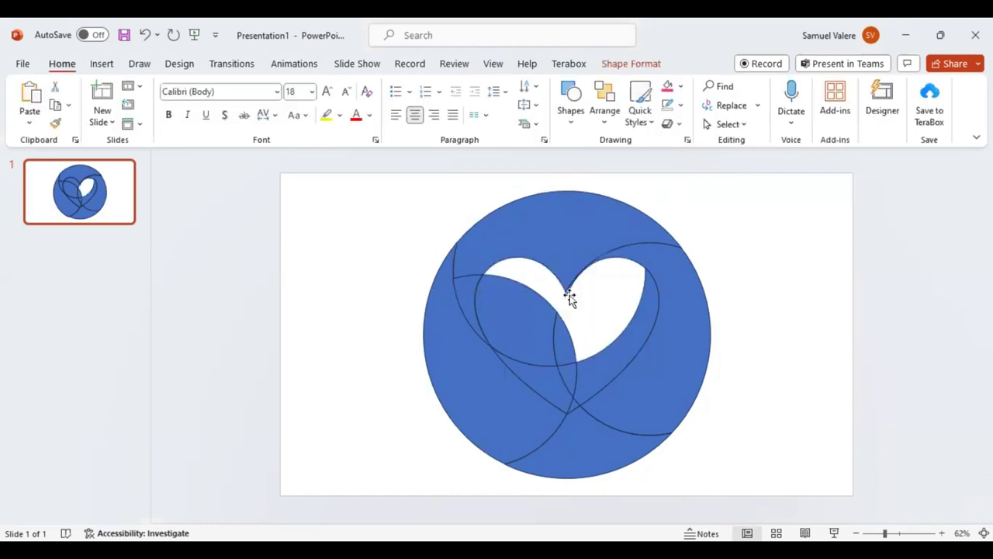
left_click(568, 290)
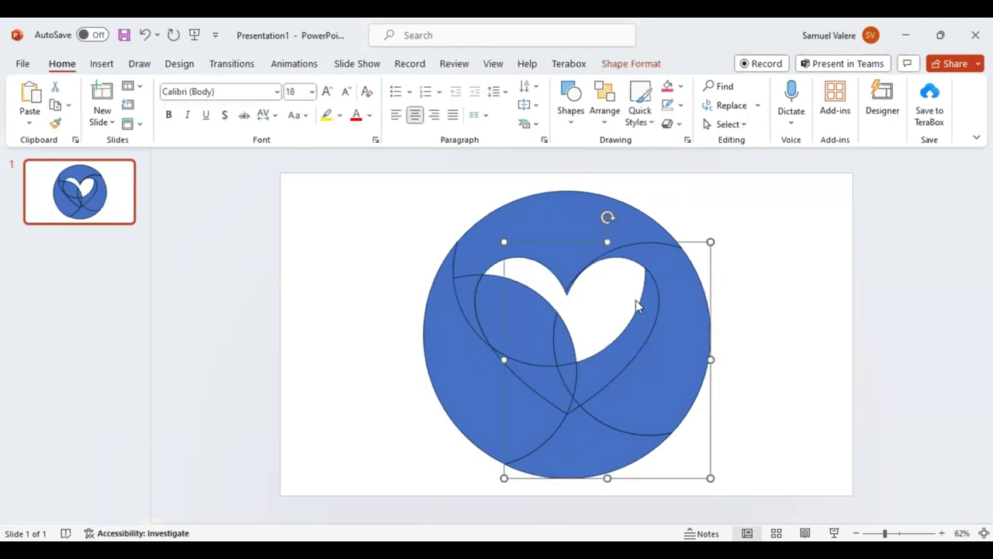
key("Delete")
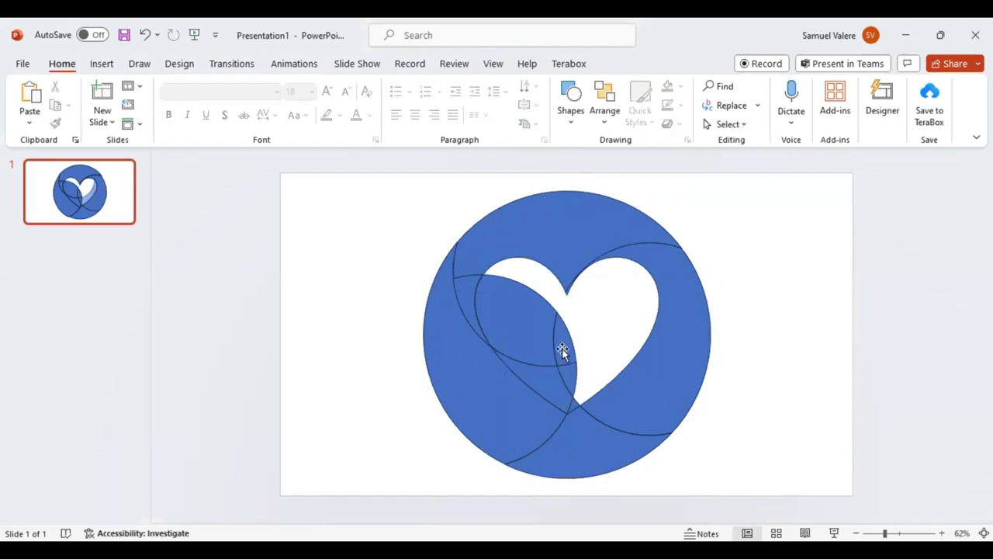
left_click(567, 371)
key("Delete")
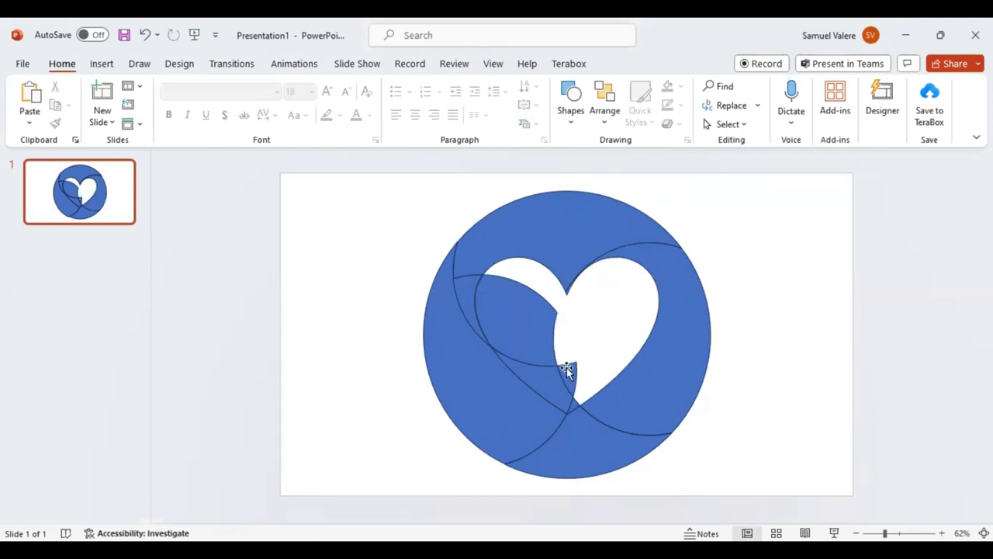
left_click(567, 370)
key("Delete")
Delete the remaining slivers at the heart's lower left, bottom point and left lobe
left_click(572, 399)
key("Delete")
left_click(574, 403)
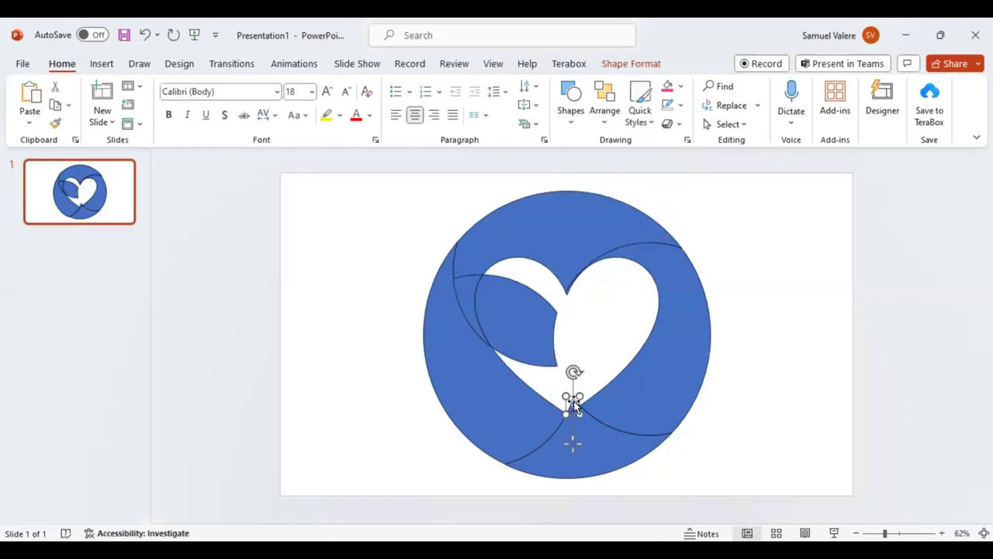
key("Delete")
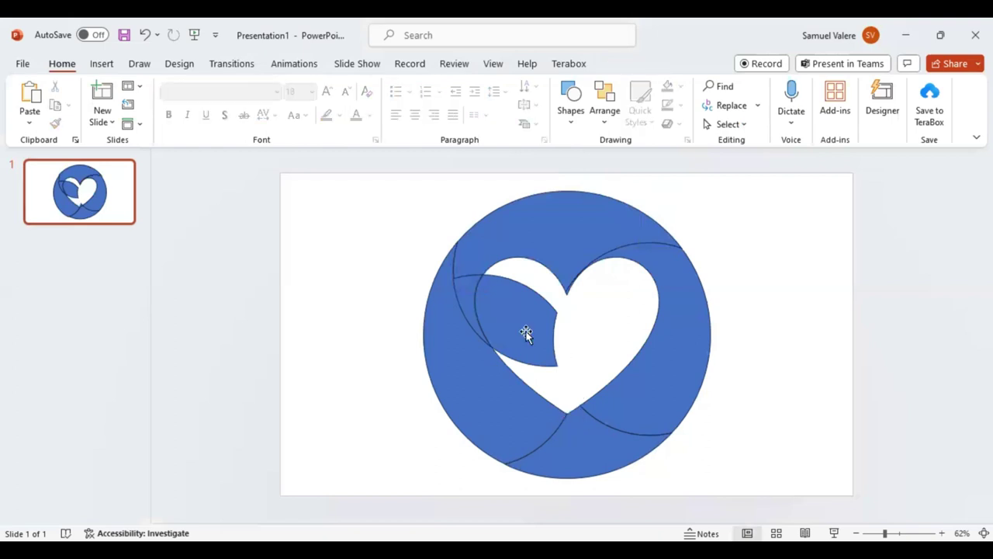
left_click(526, 332)
key("Delete")
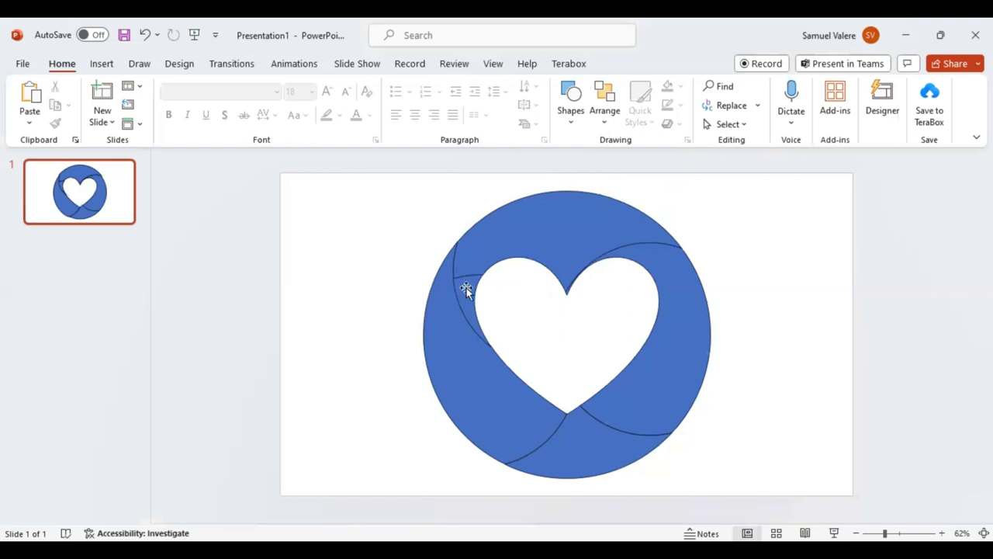
left_click(465, 286)
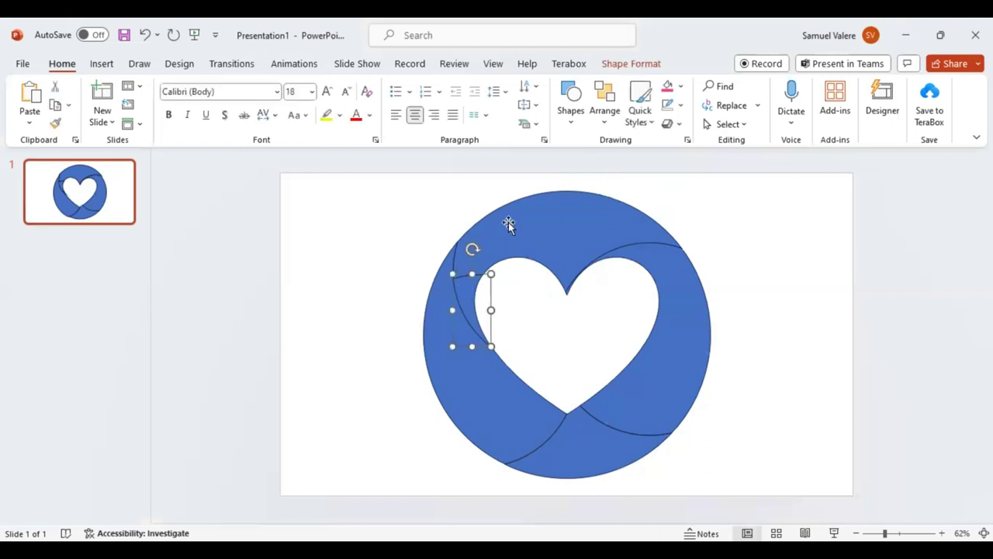
Set the three selected ring pieces to No Outline so the disc looks seamless
left_click(630, 65)
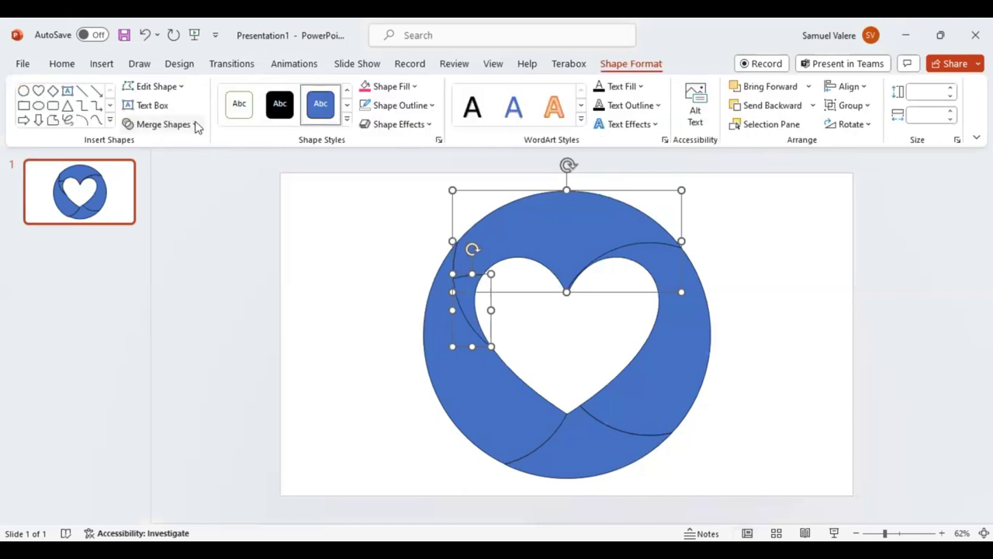
left_click(697, 344)
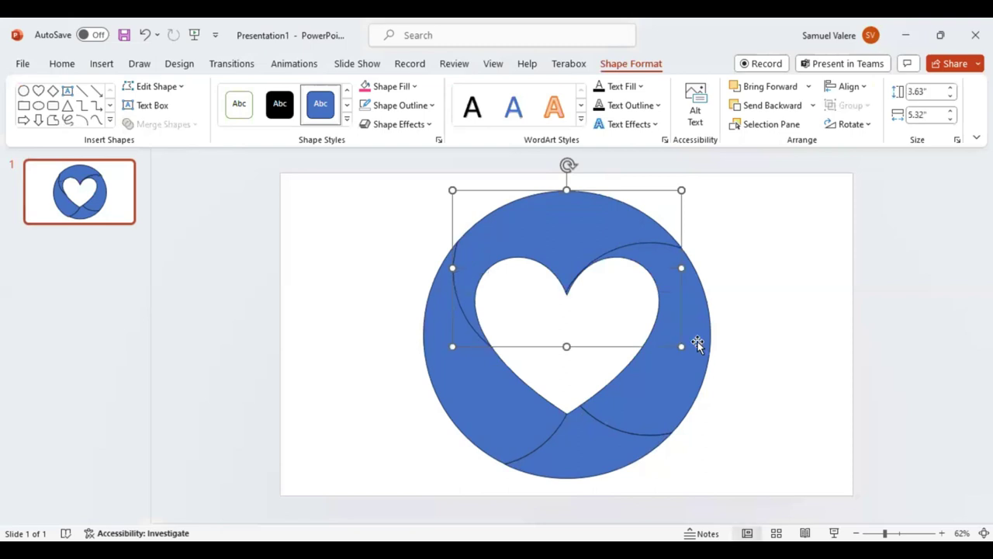
left_click(697, 344, "shift")
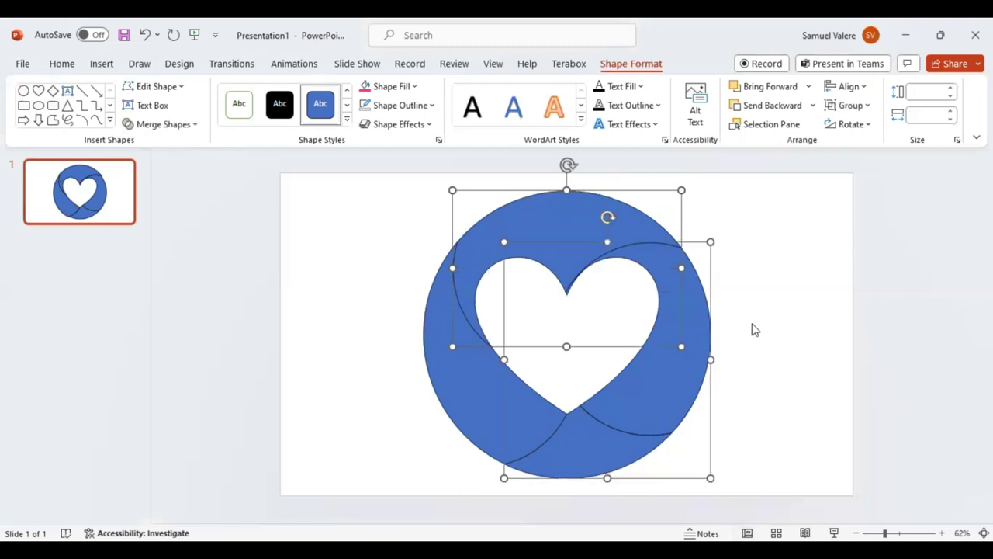
left_click(460, 378, "shift")
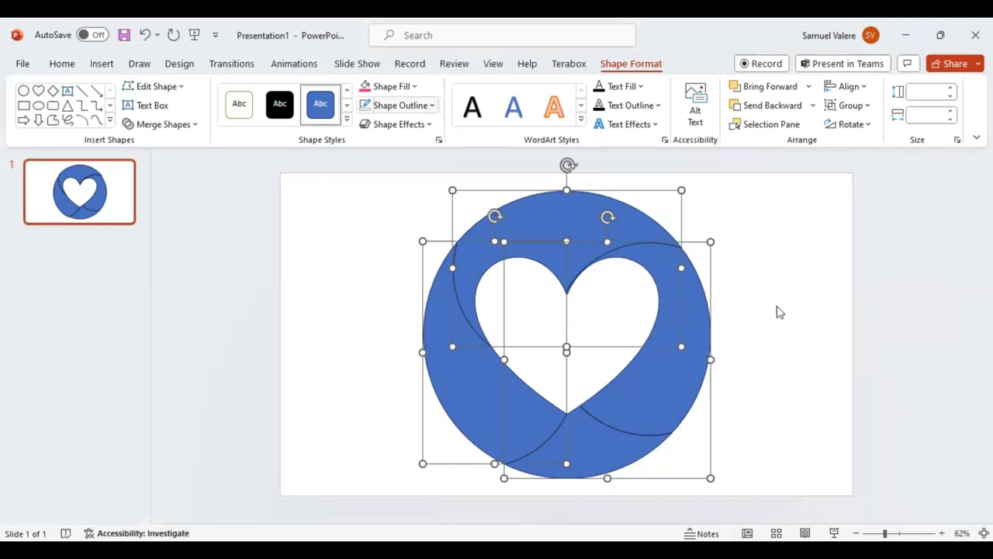
key("Escape")
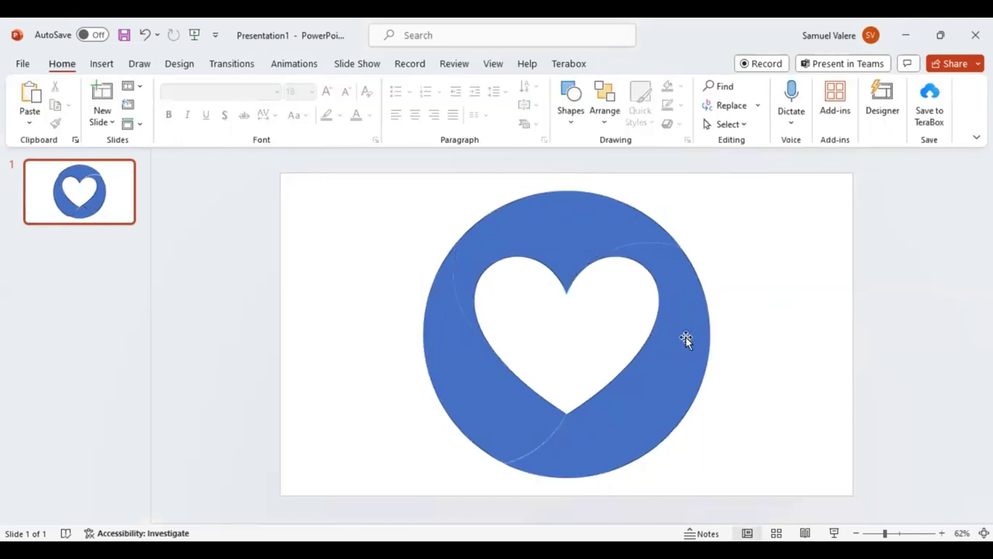
left_click(684, 336)
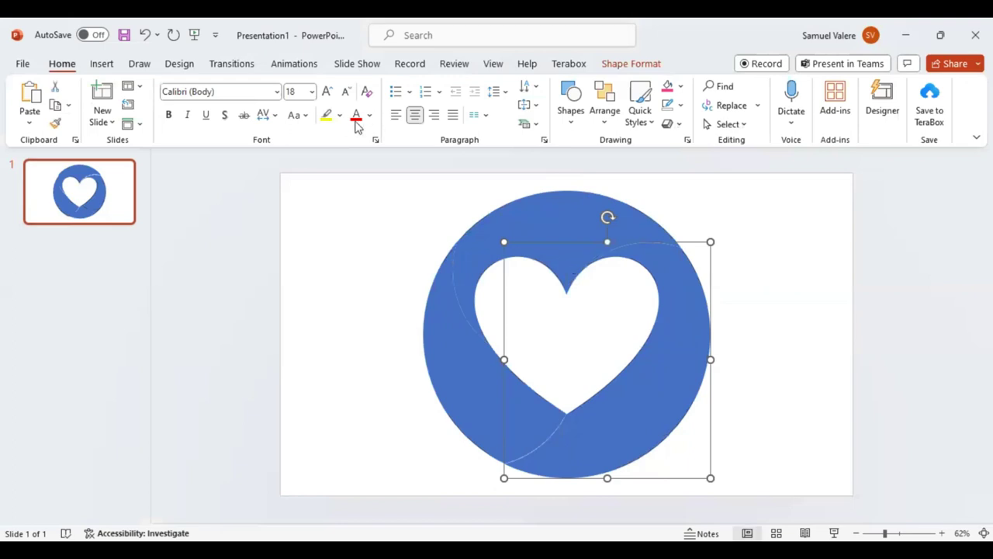
Fill the right ring piece pink and the top piece red
left_click(632, 66)
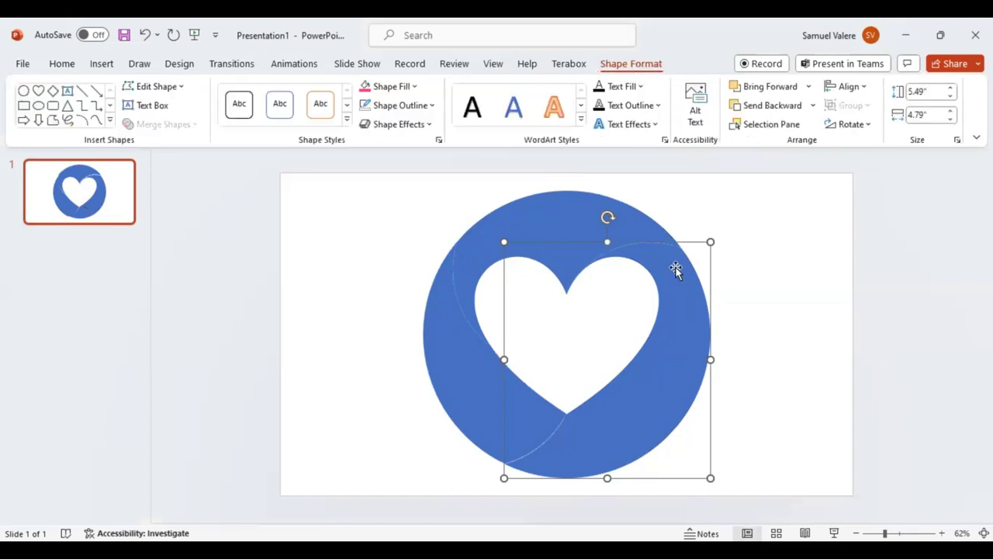
left_click(416, 86)
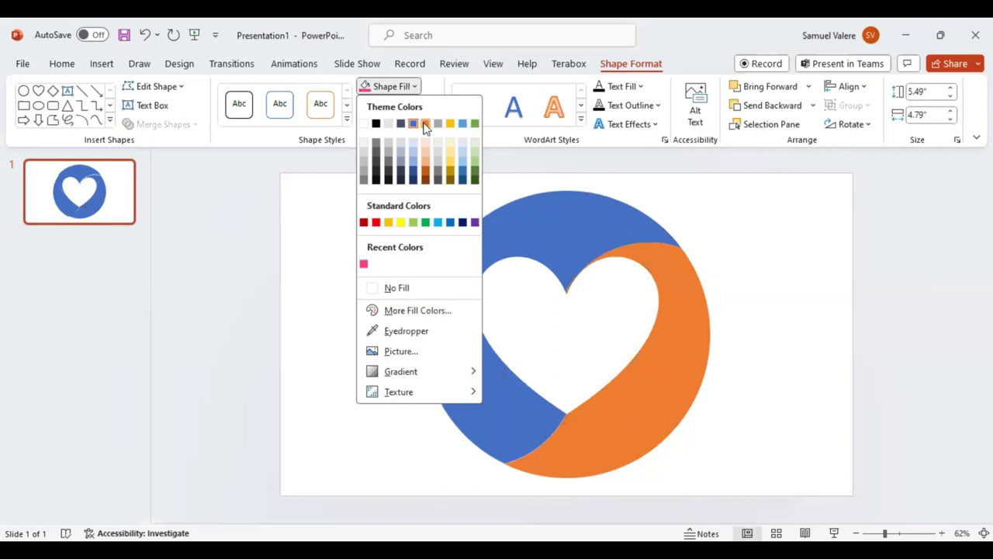
left_click(365, 266)
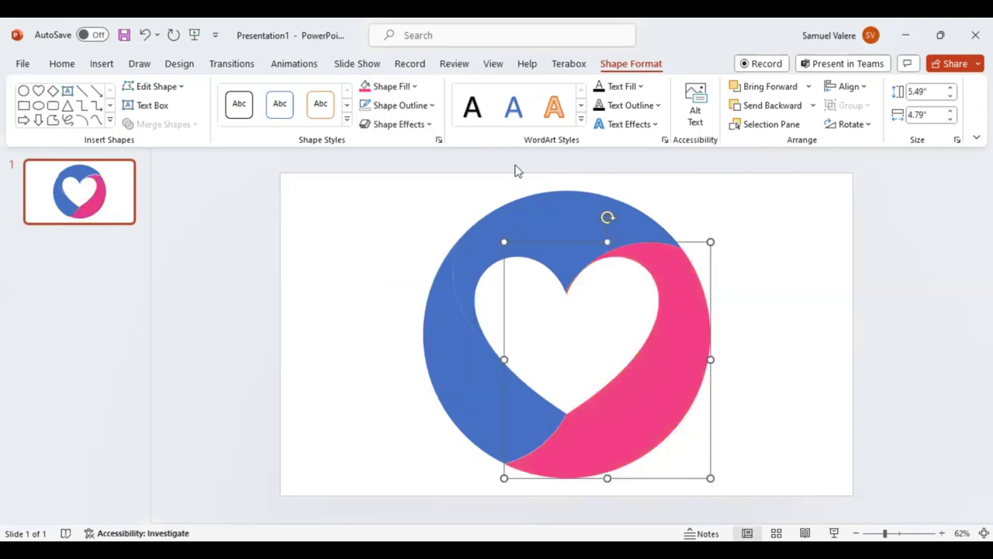
left_click(557, 223)
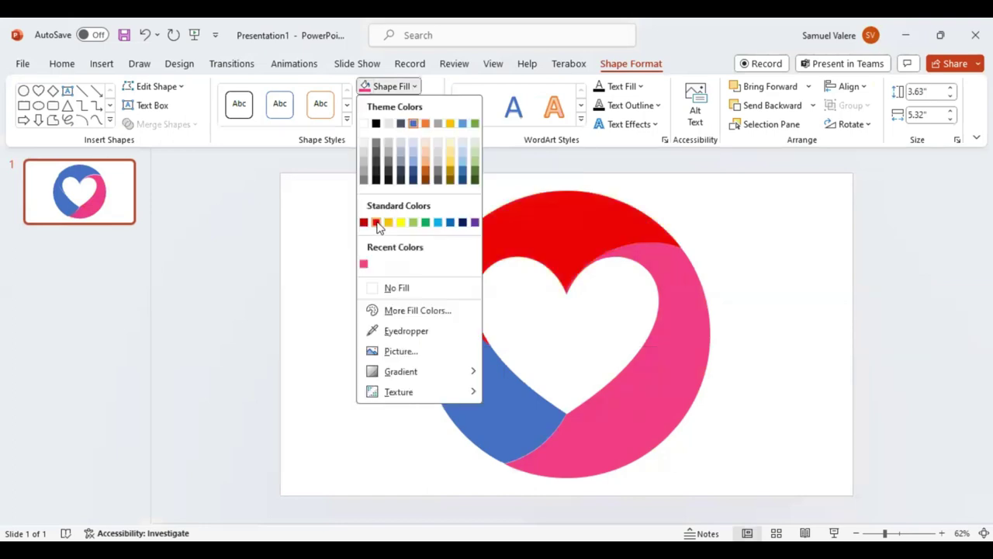
left_click(376, 223)
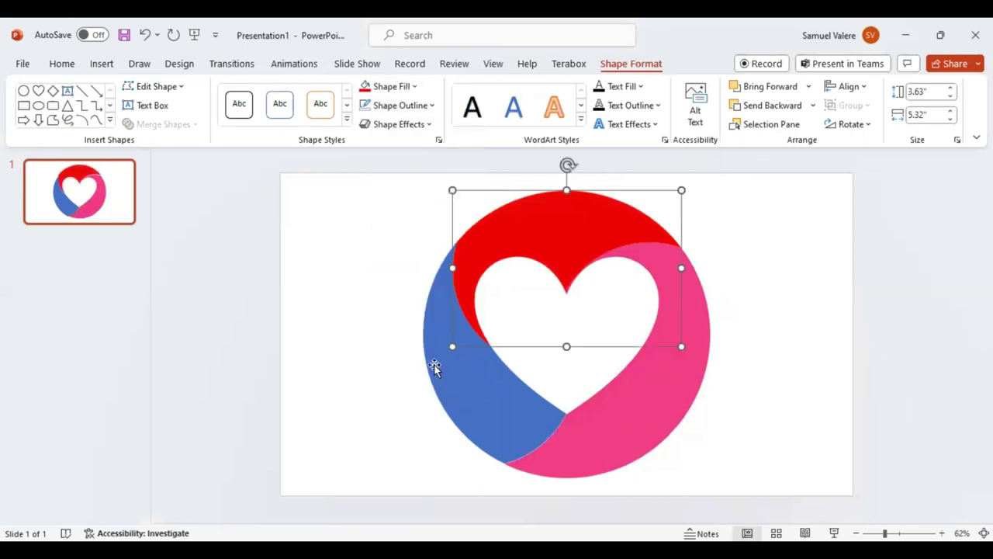
Fill the left piece pink and switch the right piece to a gradient fill
left_click(444, 287)
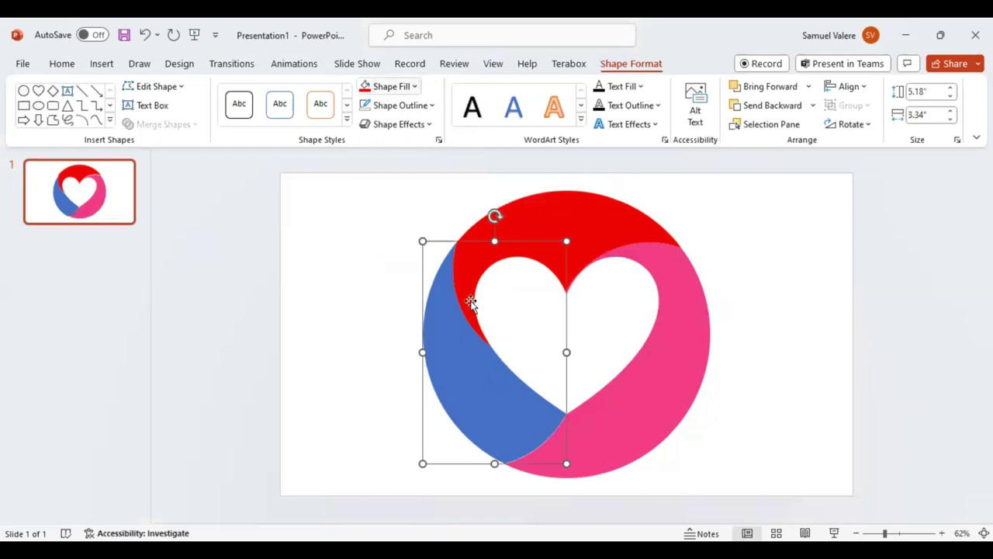
left_click(681, 380)
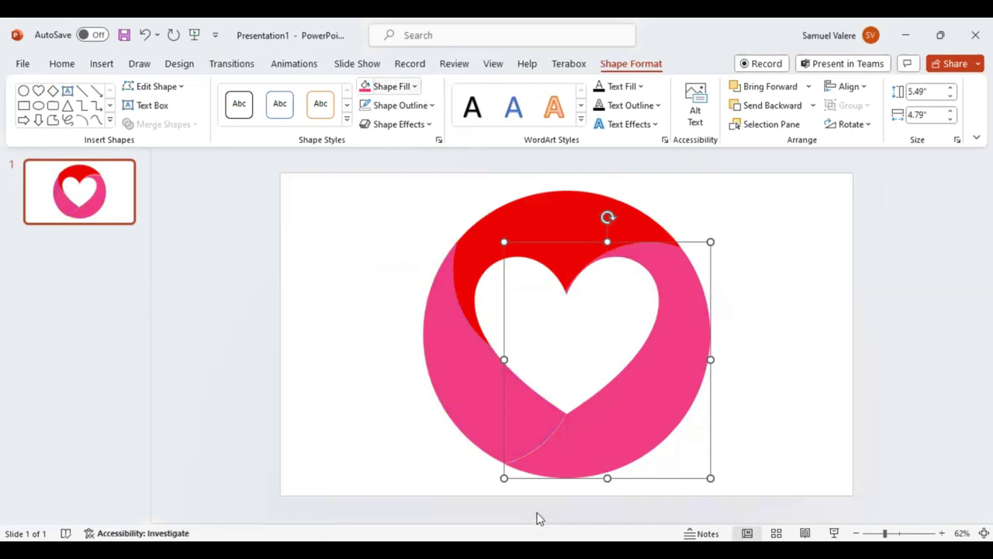
left_click(817, 303)
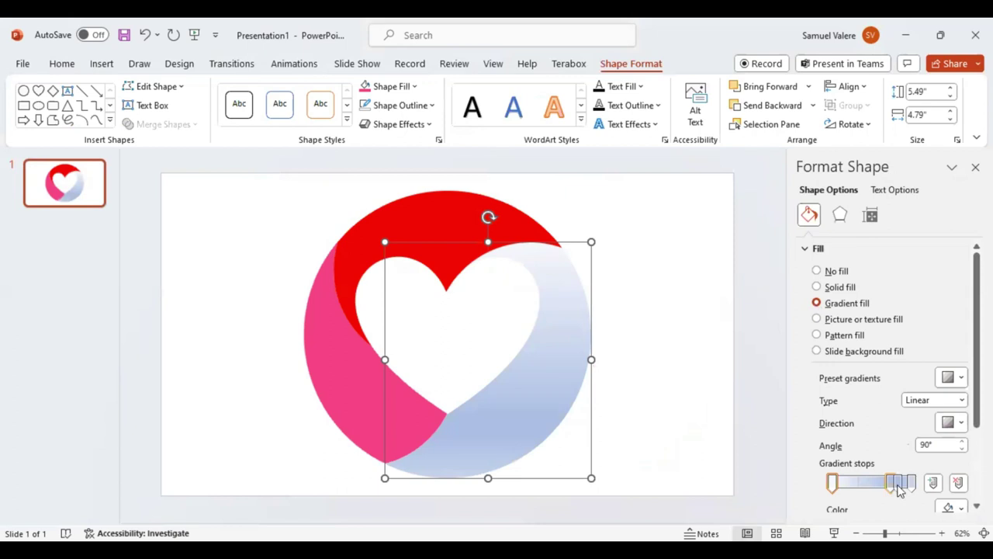
Delete the blue gradient stop and make the first stop red
left_click(899, 487)
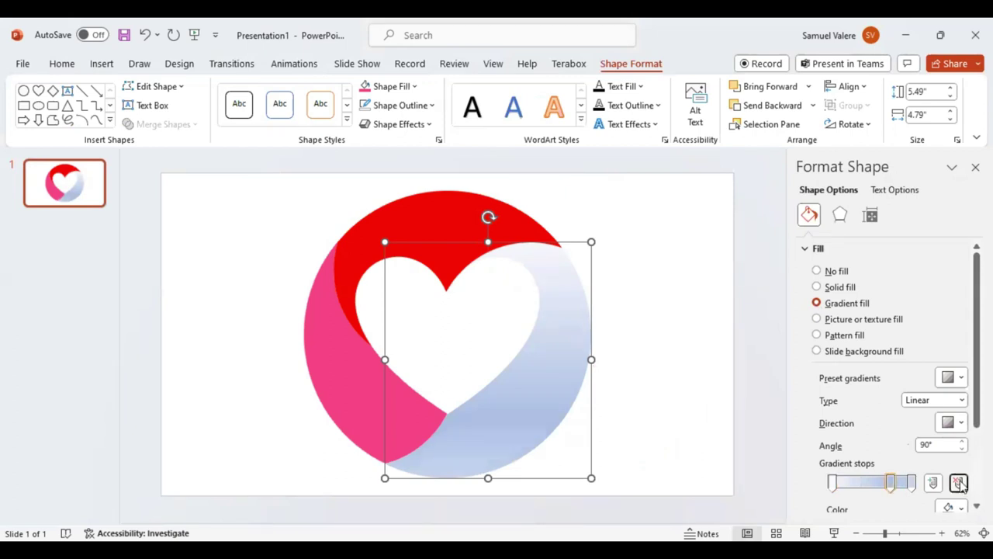
left_click(933, 482)
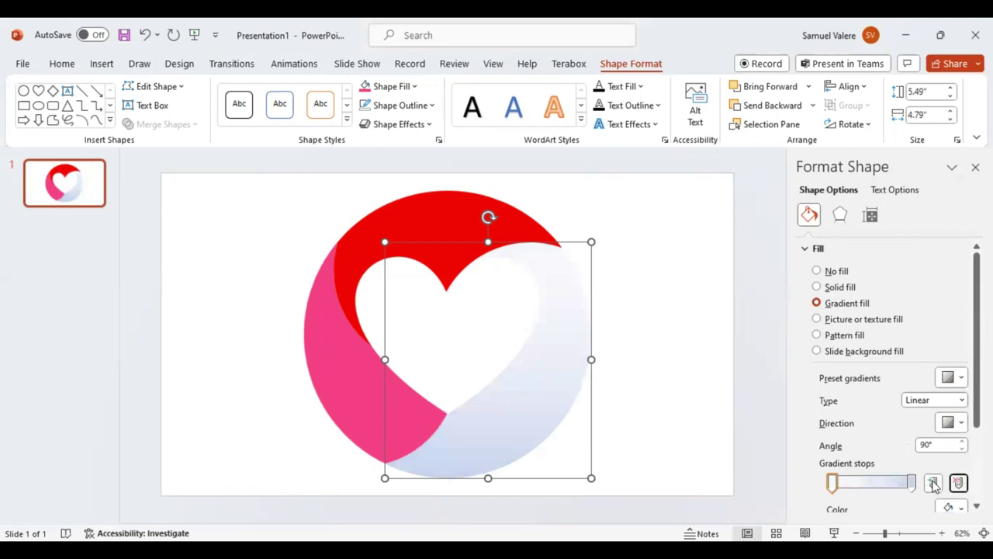
left_click(933, 485)
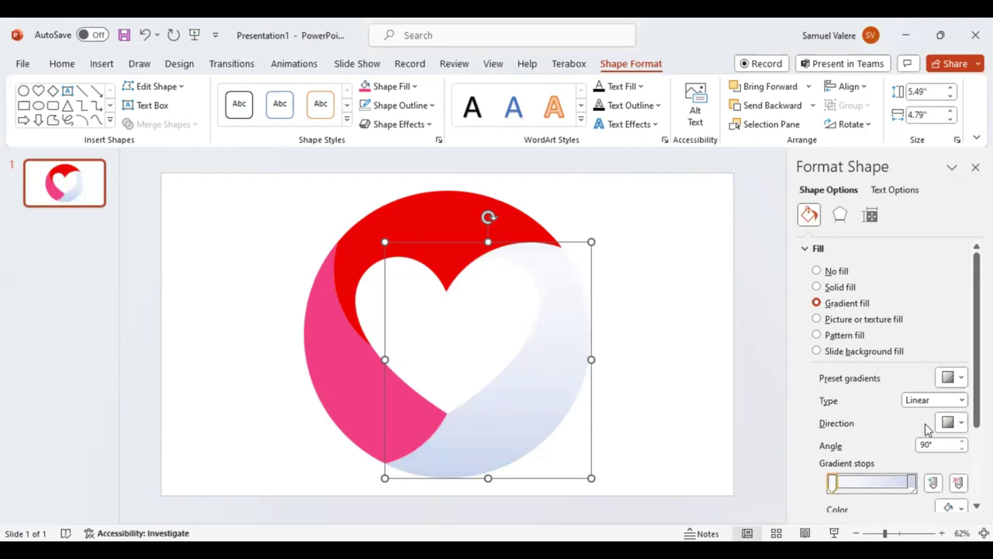
scroll(964, 442, "down", 3)
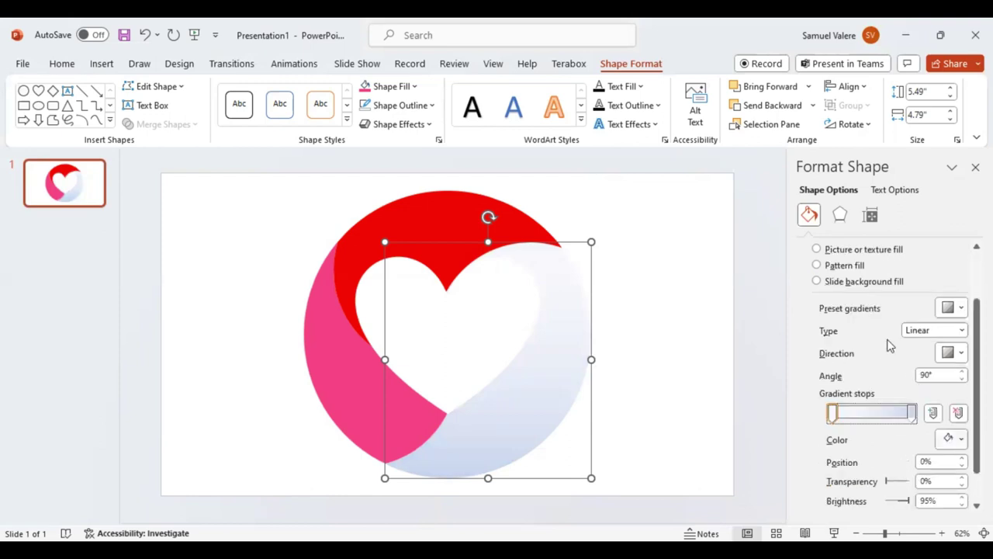
key("ctrl+z")
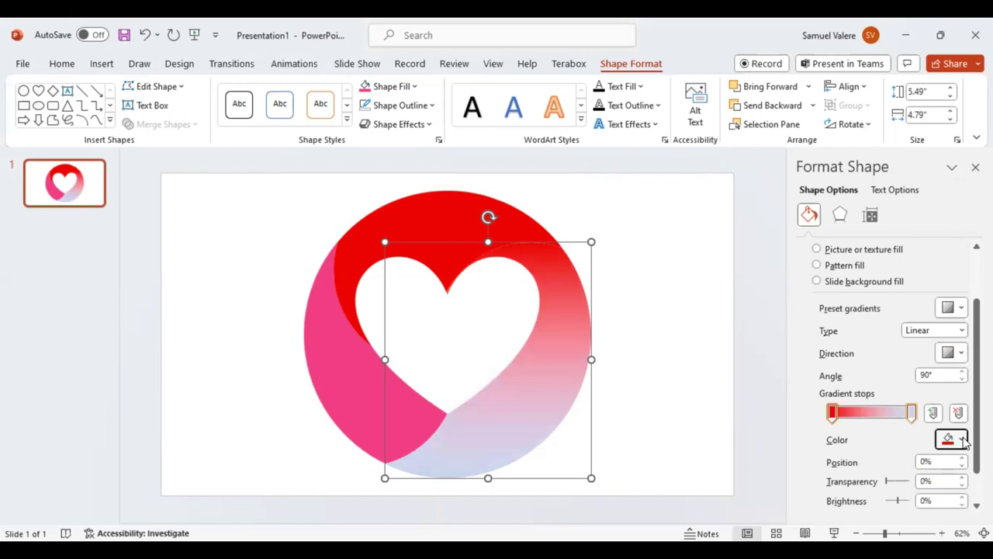
Make the last gradient stop pink and move the red stop to about 9%
left_click(912, 412)
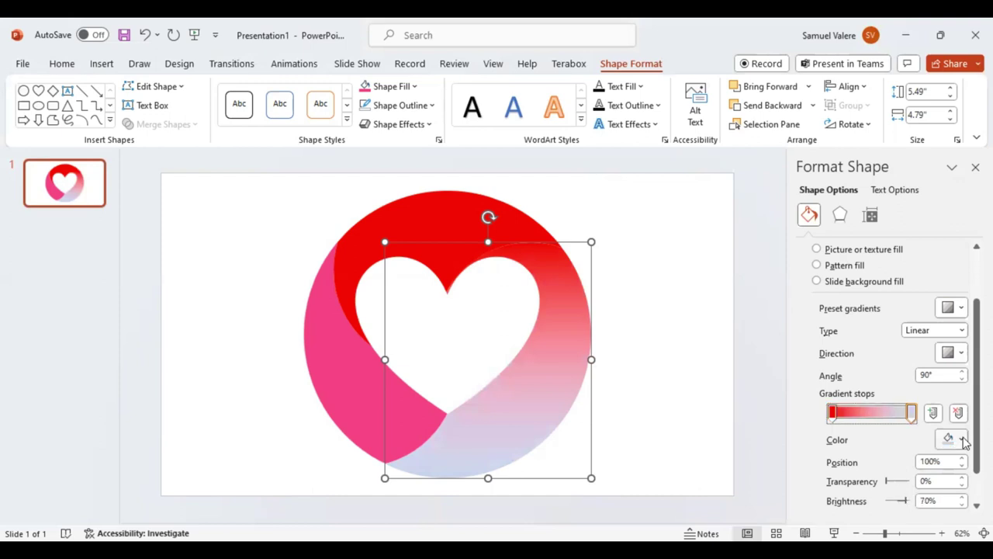
left_click(875, 383)
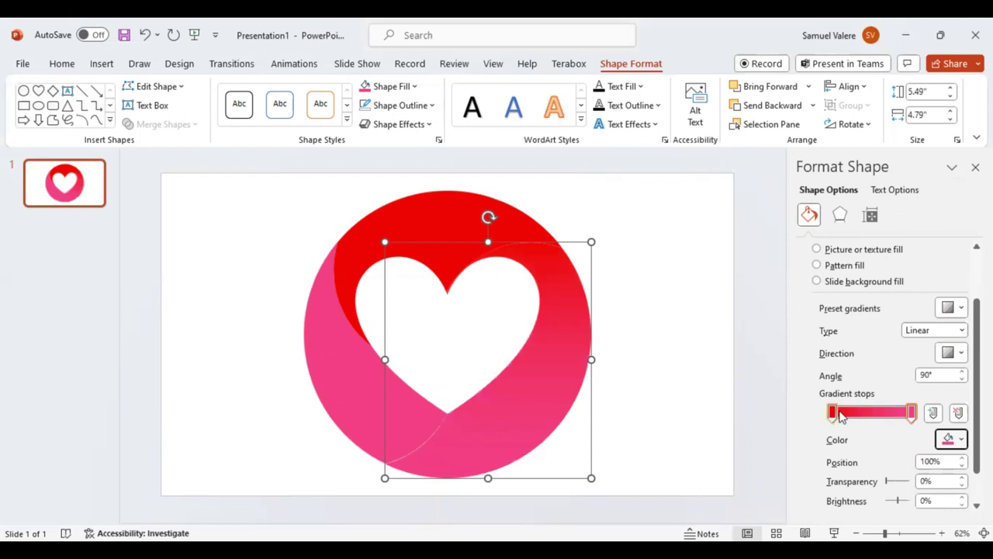
left_click_drag(839, 414, 838, 412)
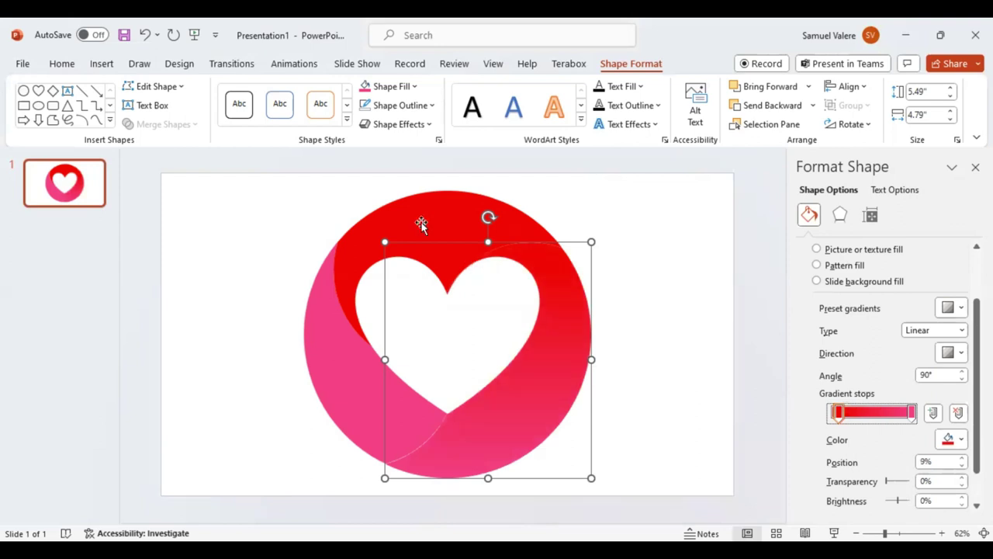
Give the top piece a horizontal linear red-to-pink gradient with its red stop nudged inward
key("Tab")
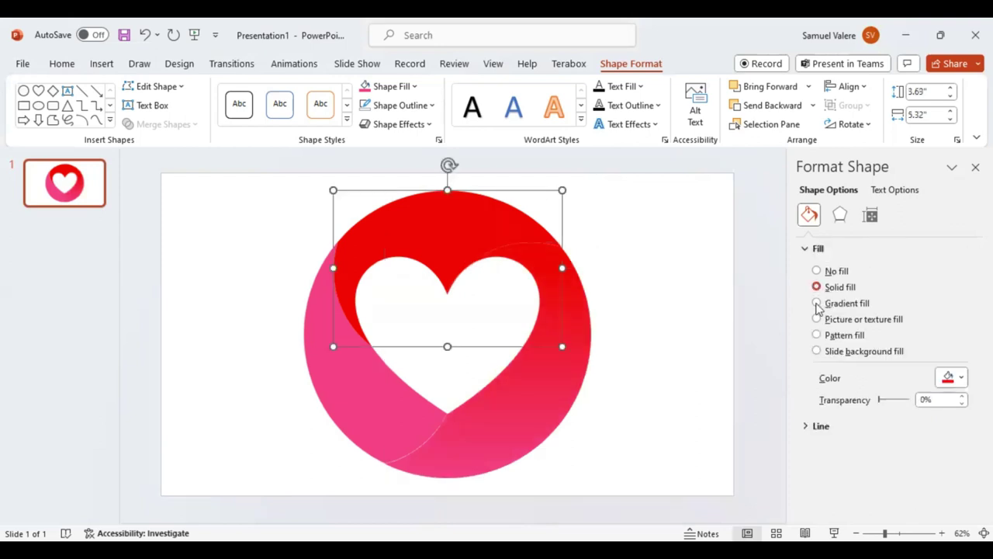
left_click(817, 303)
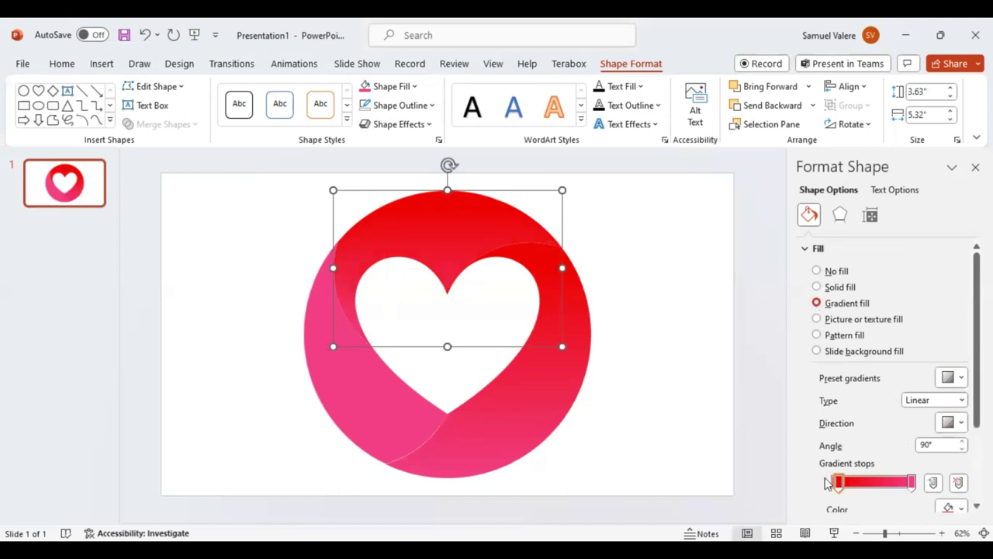
left_click_drag(827, 482, 826, 482)
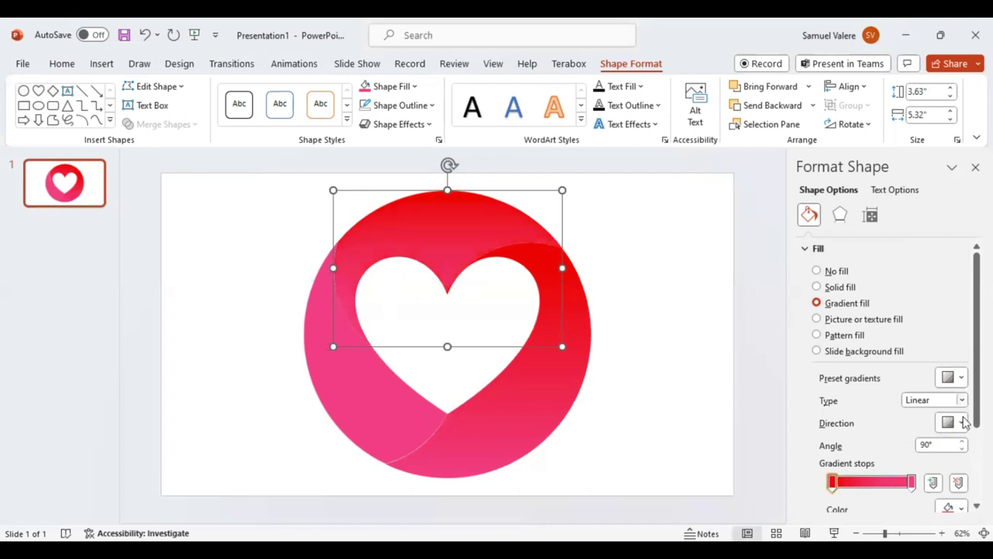
left_click(953, 422)
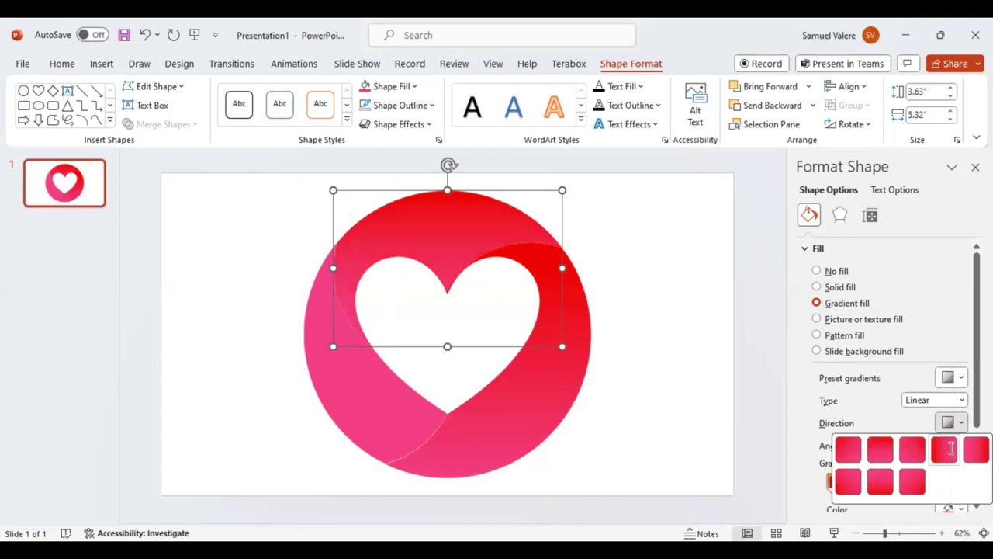
left_click(944, 448)
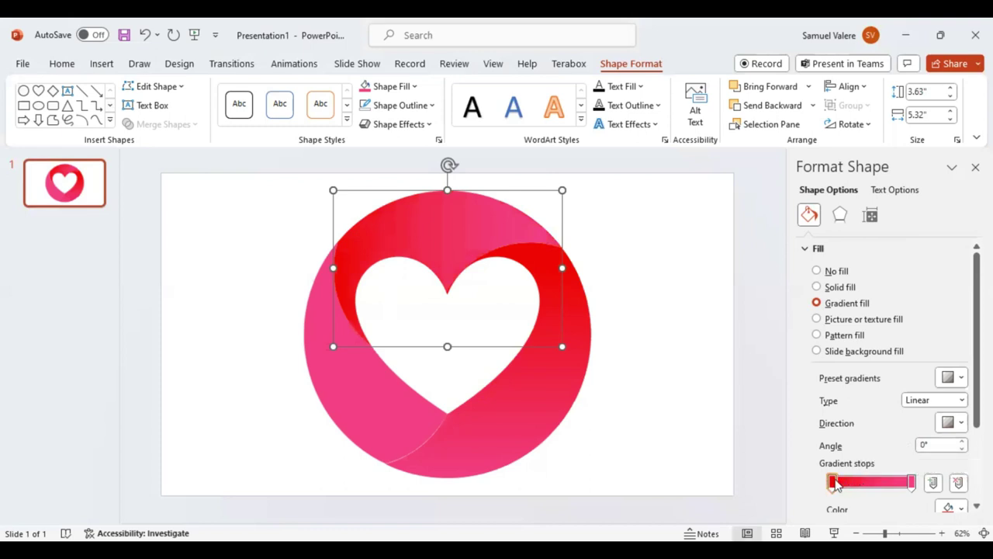
mouse_move(833, 483)
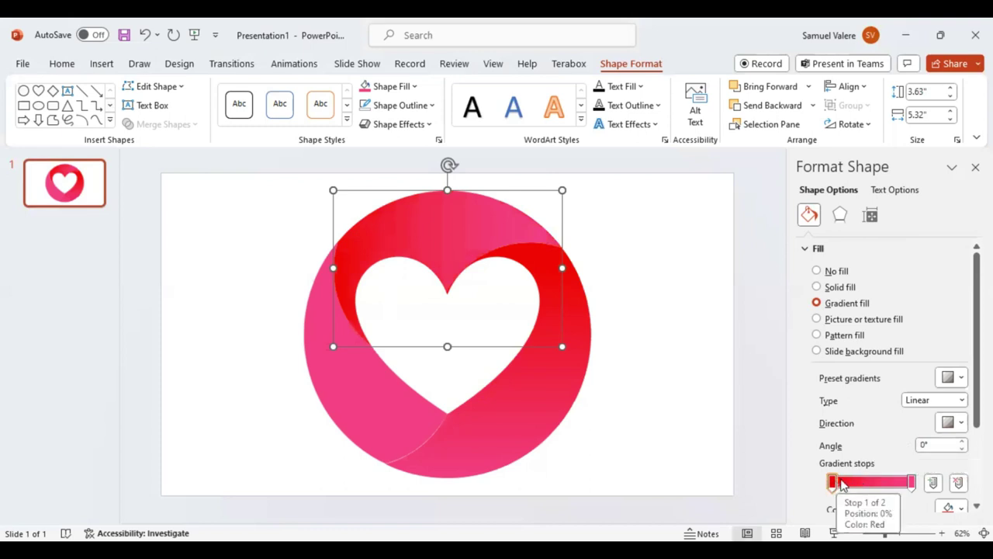
left_click_drag(842, 482, 847, 482)
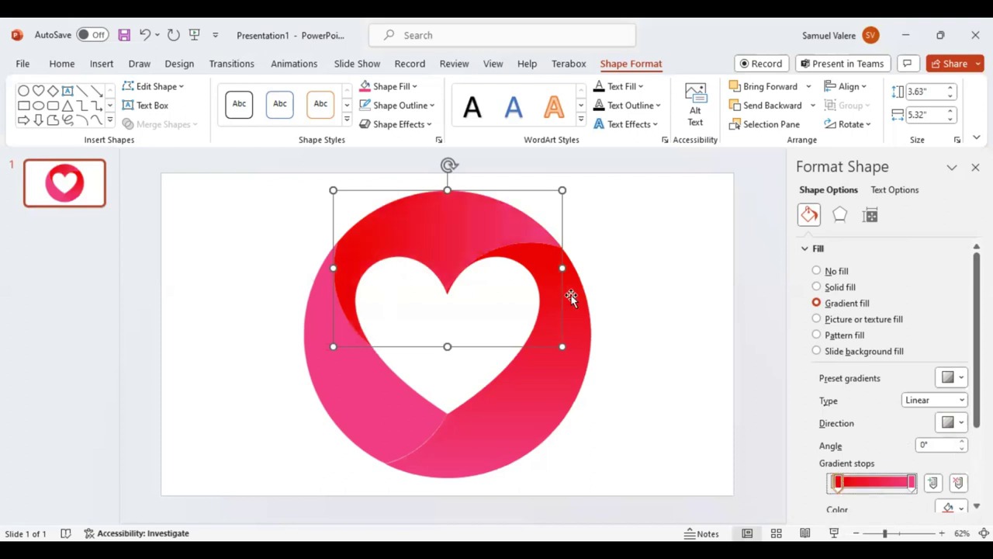
left_click(573, 293)
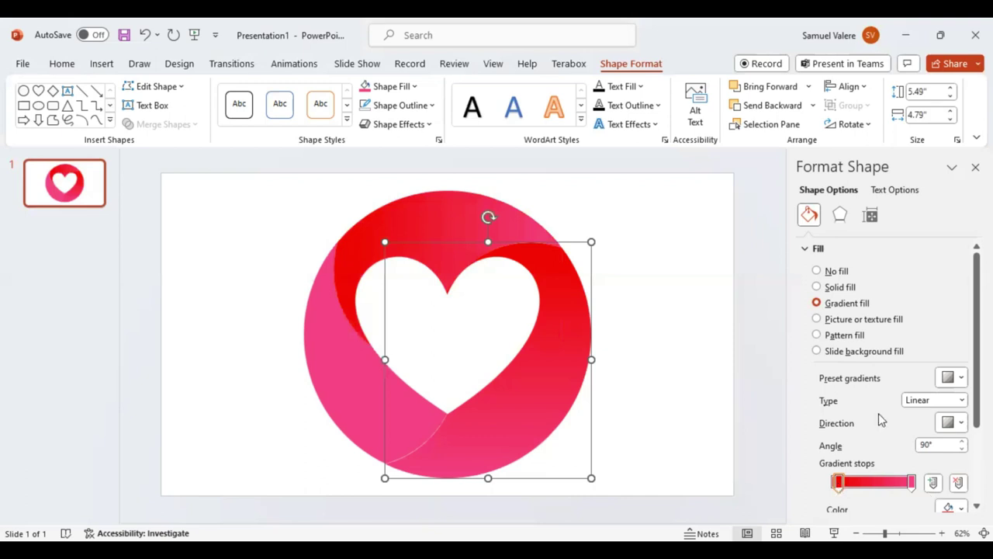
Lower the right piece's red stop brightness to -20%, then start darkening the top piece's red stop
scroll(896, 466, "down", 2)
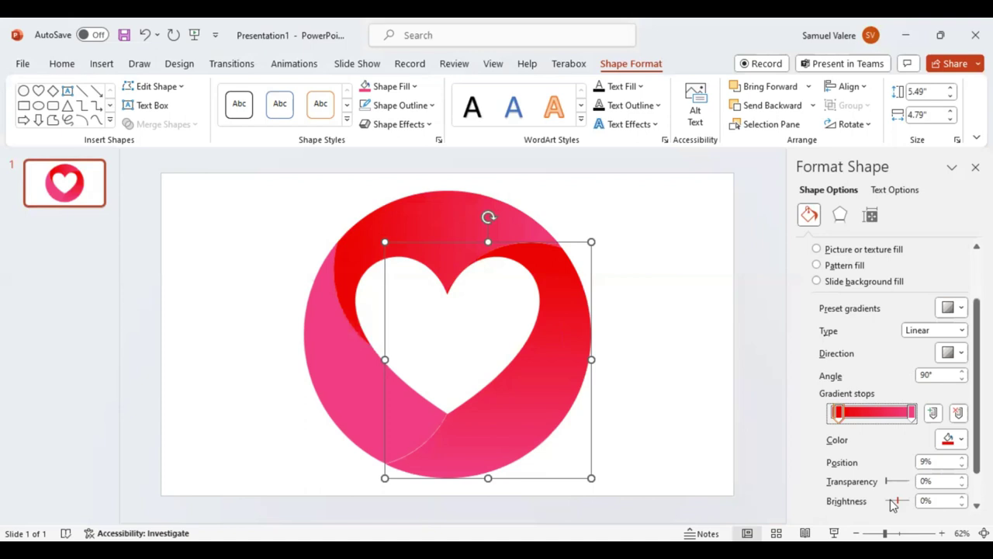
left_click(892, 501)
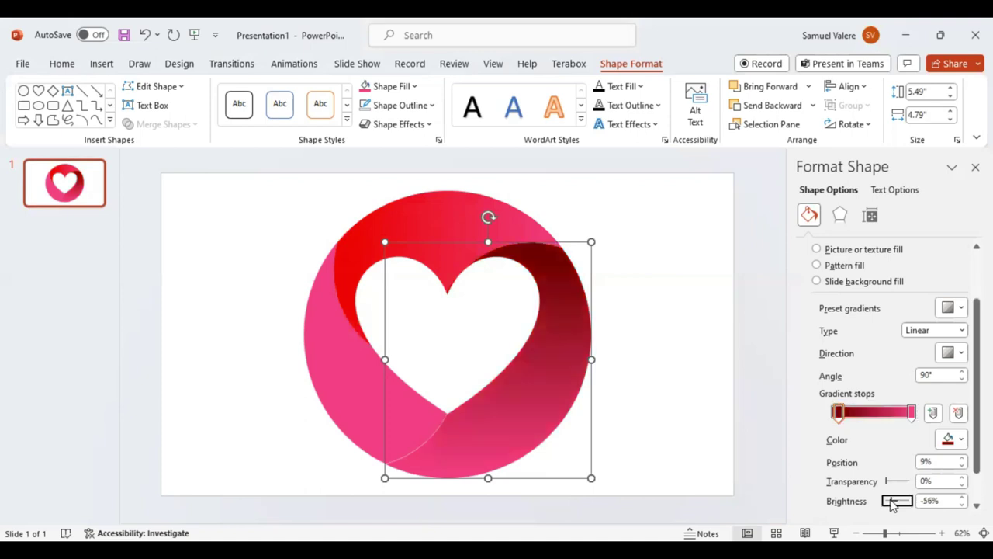
left_click_drag(892, 504, 893, 506)
left_click(897, 503)
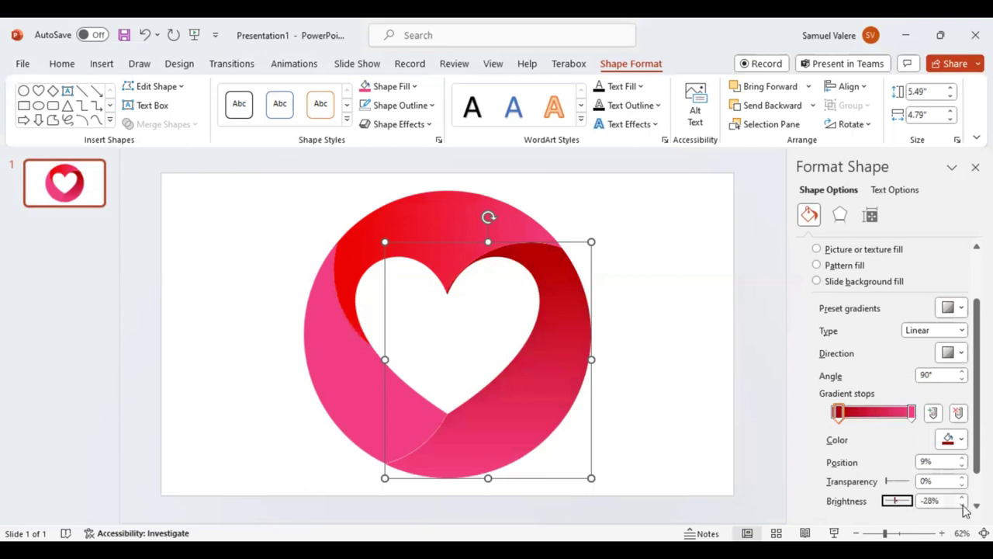
left_click(963, 504)
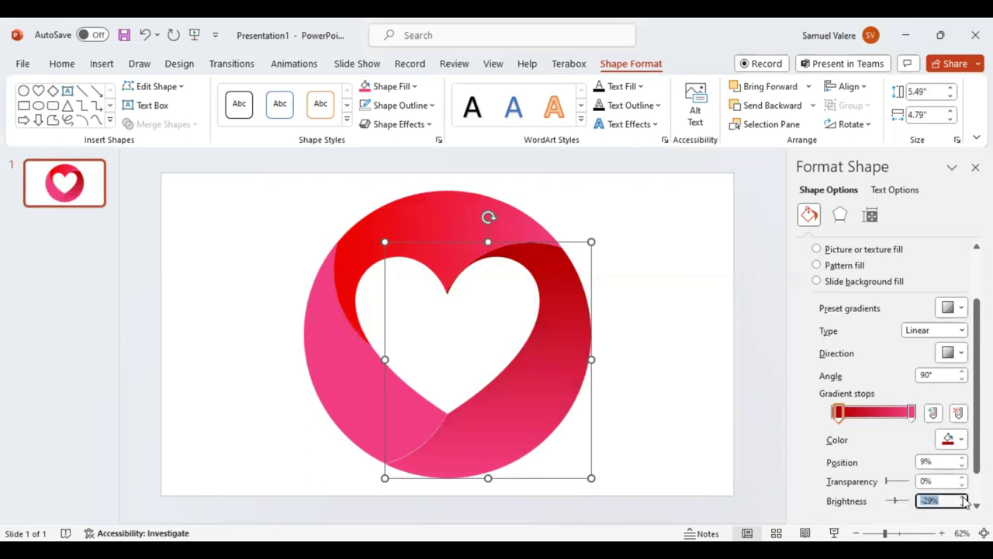
left_click(962, 498)
left_click(962, 497)
left_click(441, 226)
left_click_drag(898, 501, 896, 501)
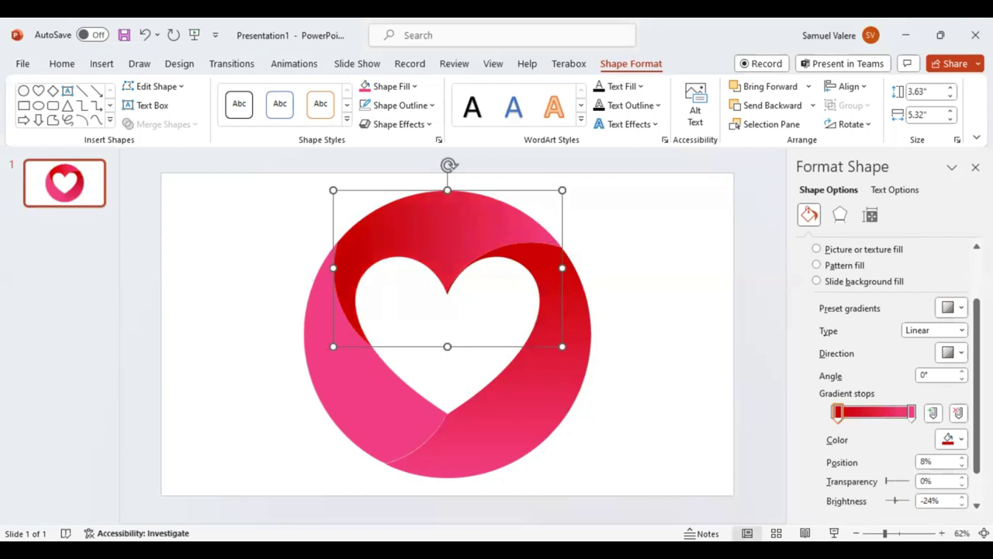
Set the top section's red stop to -20% brightness and give its end stop a custom pink
left_click(963, 498)
left_click(912, 413)
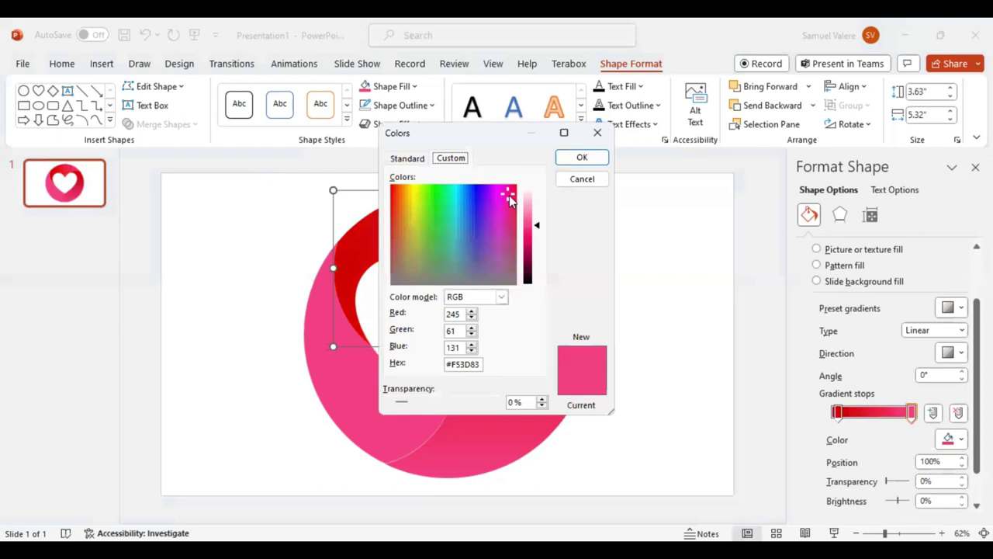
left_click(509, 195)
left_click(509, 195)
left_click(509, 197)
left_click(509, 200)
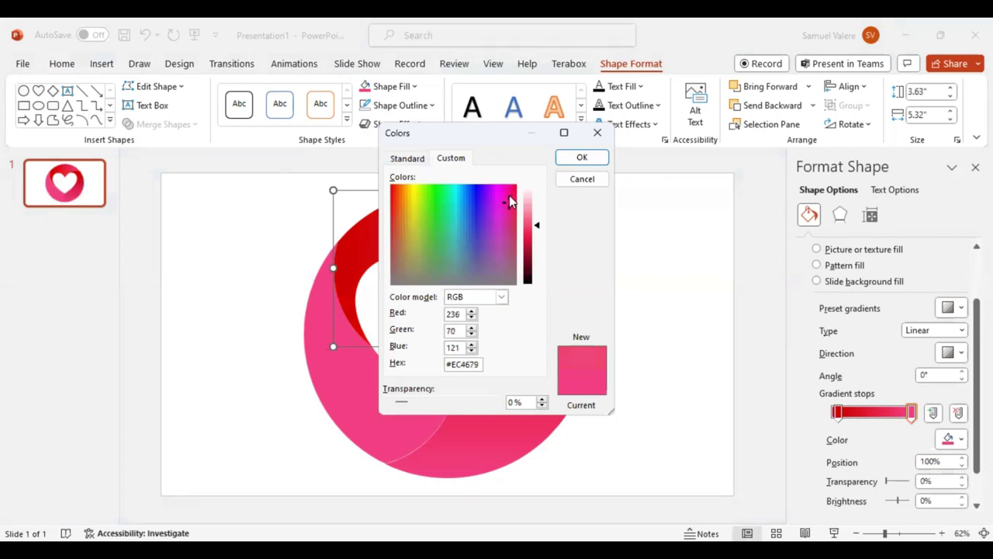
left_click(509, 202)
left_click(510, 200)
left_click(509, 200)
left_click(509, 199)
left_click(510, 196)
left_click(510, 201)
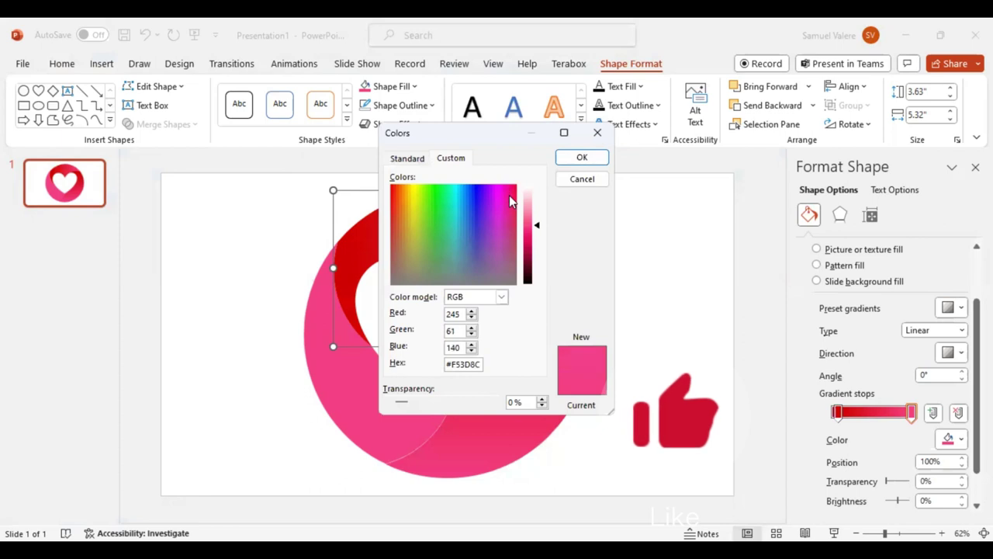
left_click(509, 195)
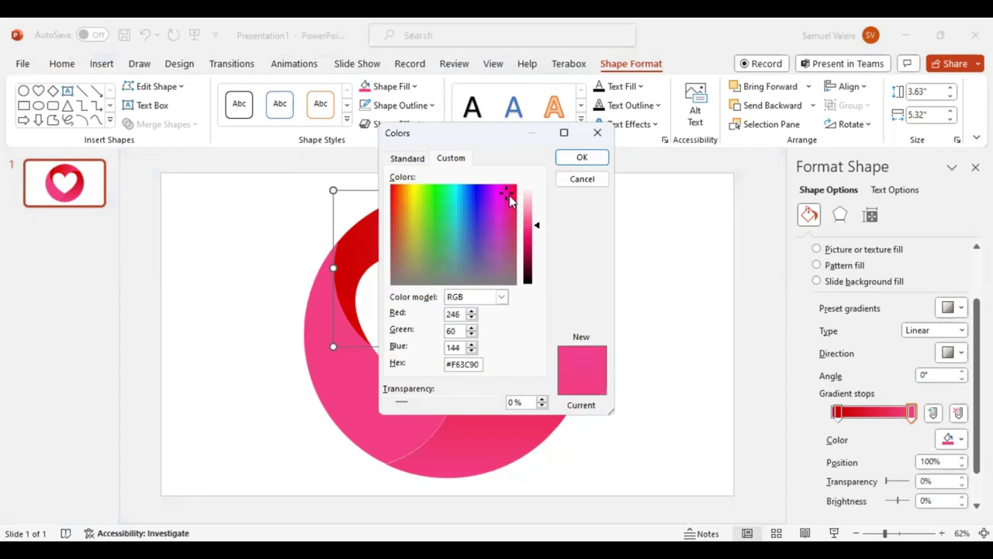
left_click(509, 195)
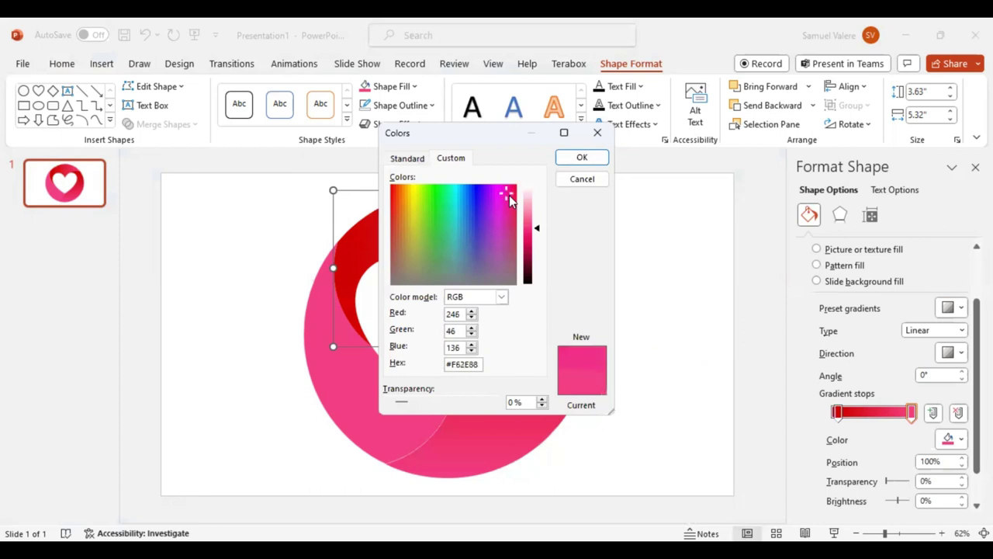
left_click(508, 195)
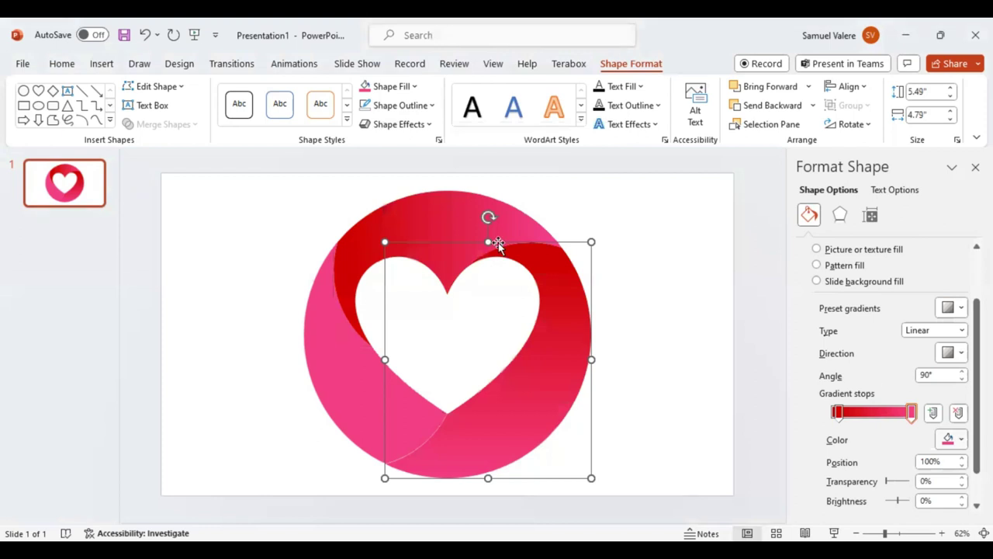
Pull the top section's pink gradient stop inward to 79%
key("Tab")
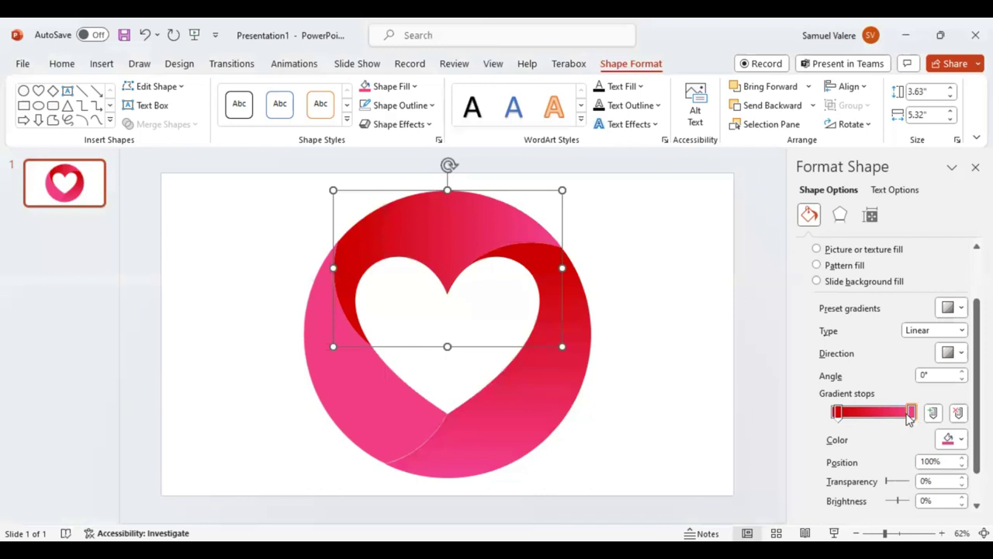
left_click_drag(910, 417, 895, 417)
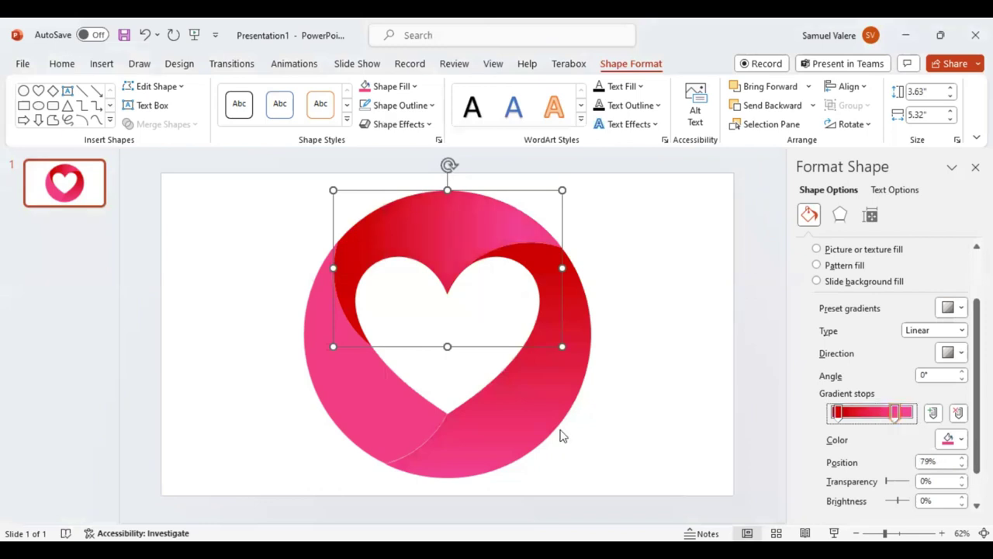
left_click(375, 409)
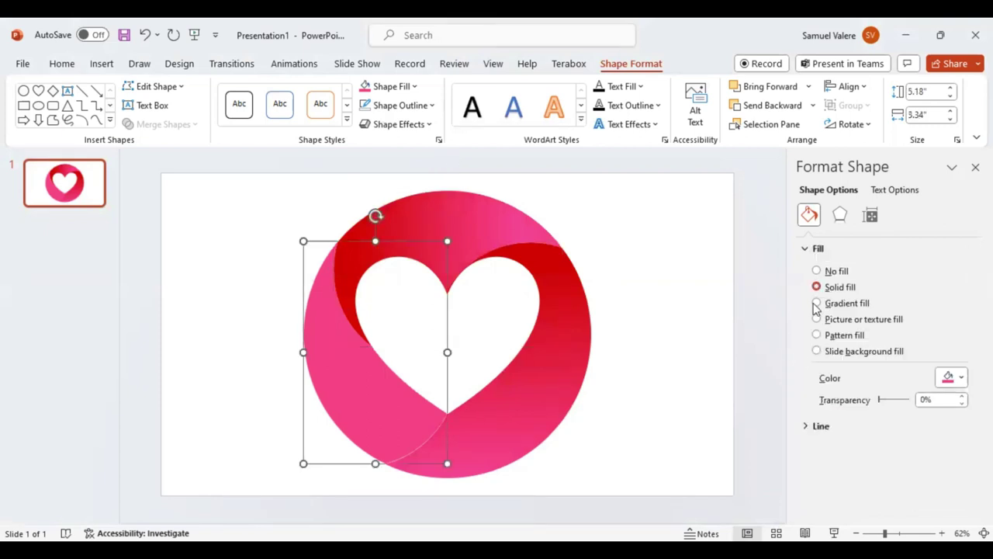
Give the left section a gradient fill with its left stop set to the recent pink
left_click(816, 304)
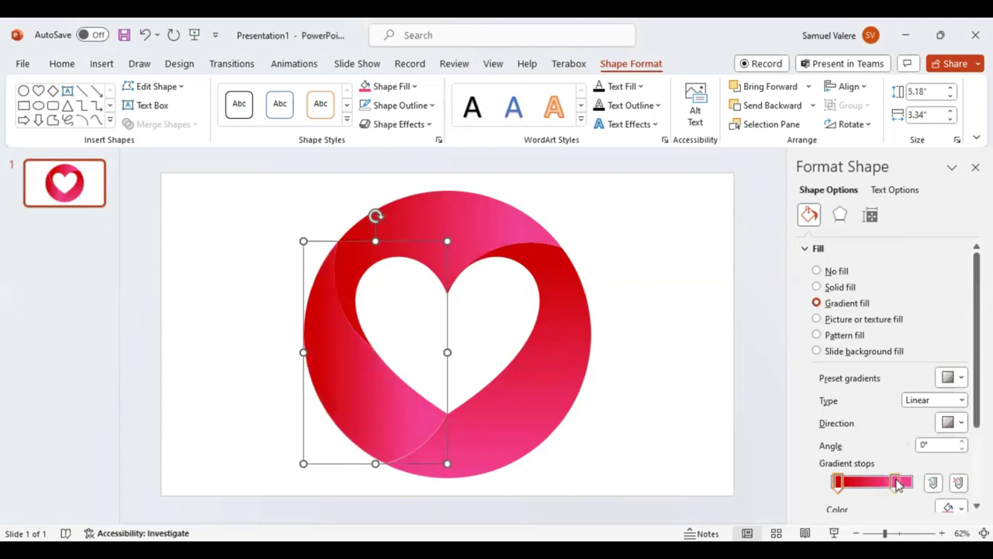
left_click(839, 484)
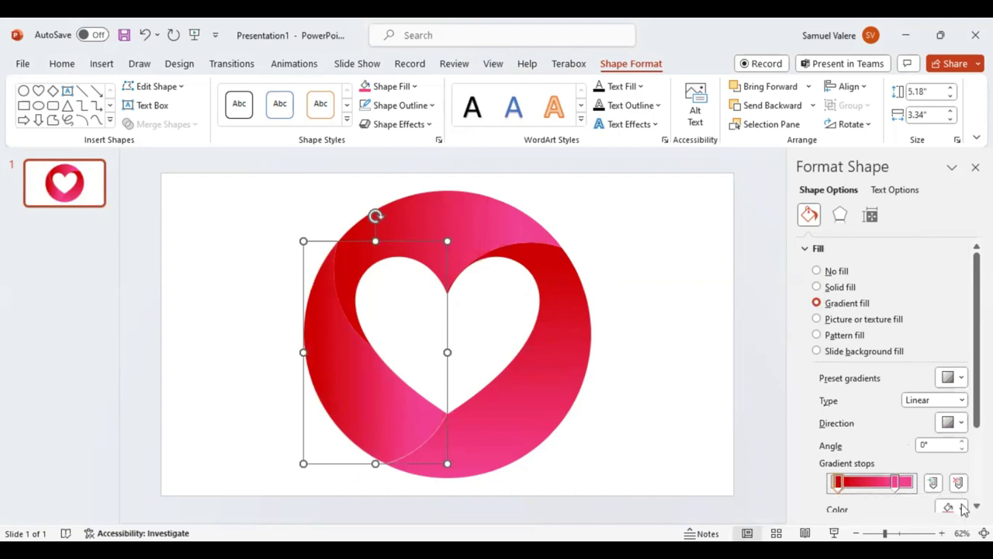
scroll(962, 497, "down", 3)
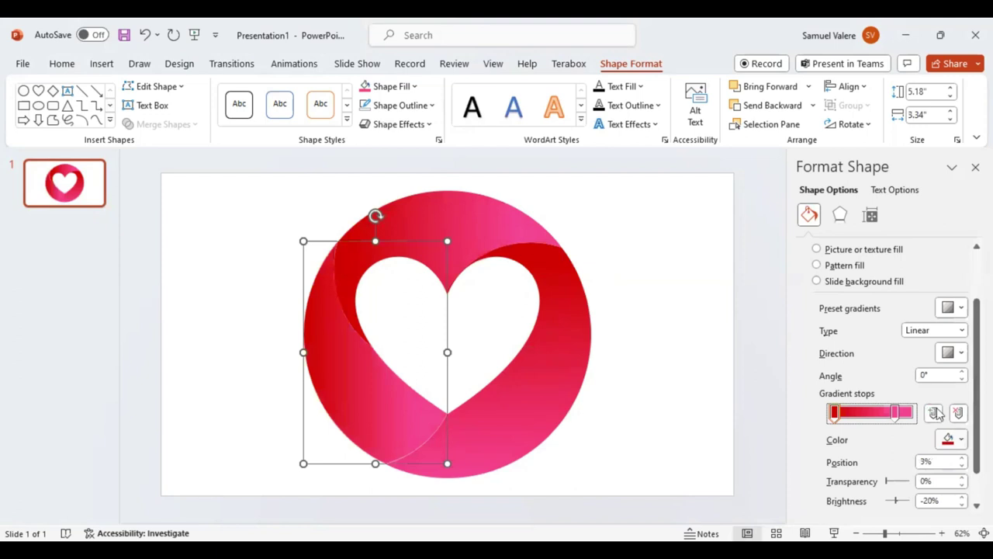
left_click(954, 439)
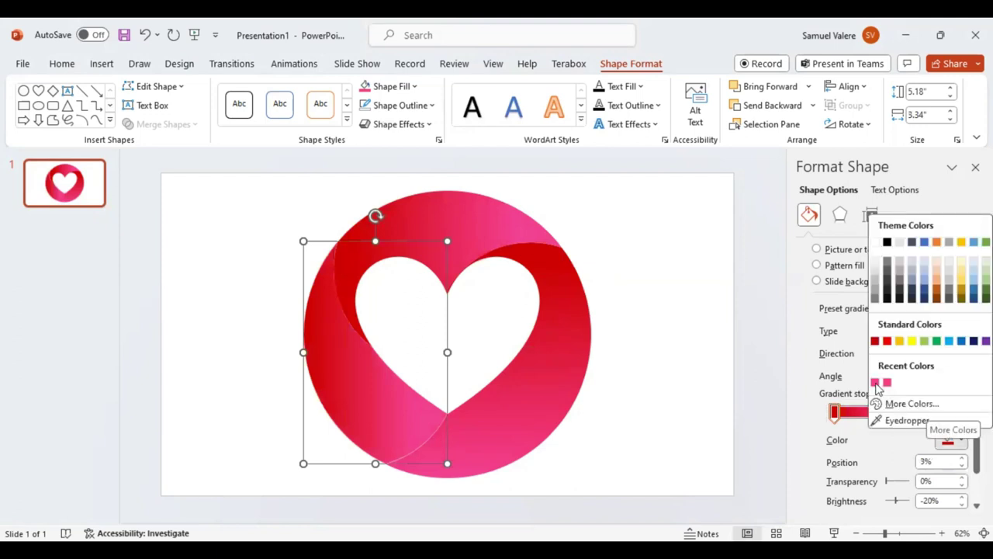
left_click(875, 381)
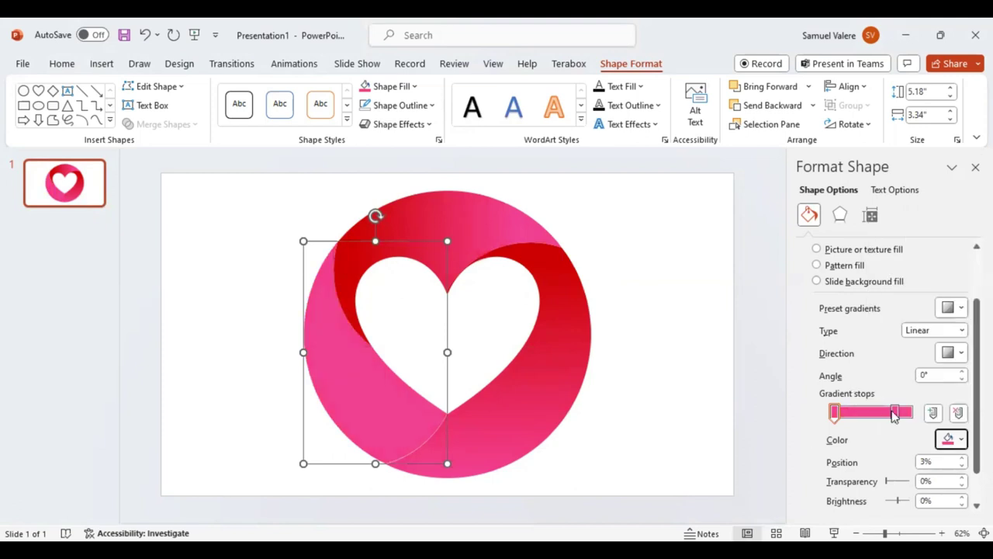
Make the second gradient stop bright red and lower its brightness to -20%
left_click(895, 412)
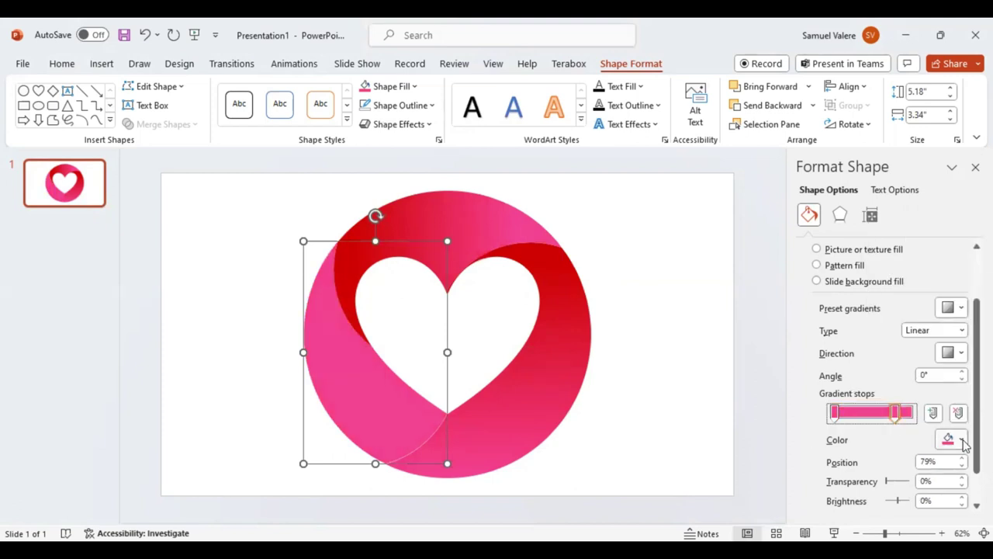
left_click(962, 441)
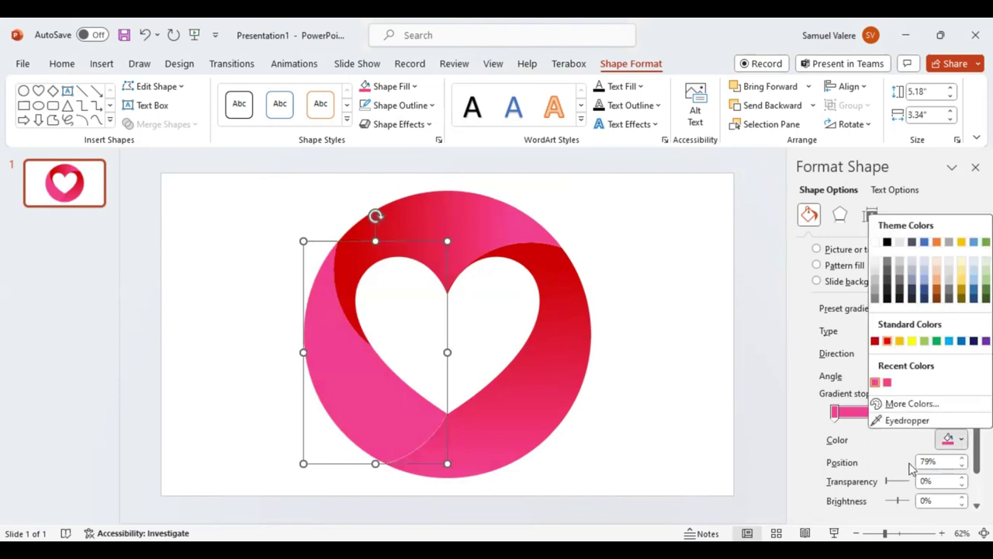
left_click(887, 340)
scroll(936, 447, "down", 1)
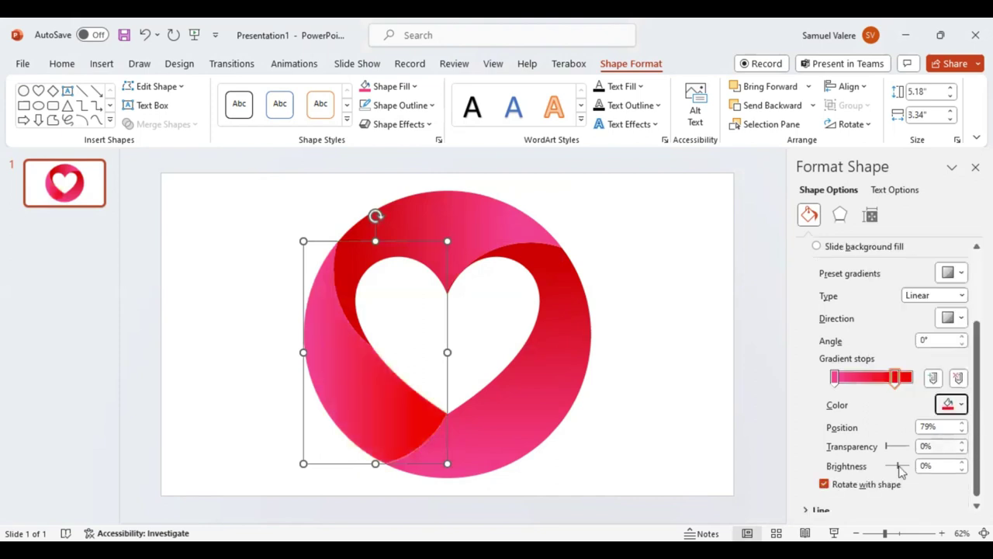
left_click_drag(898, 466, 896, 466)
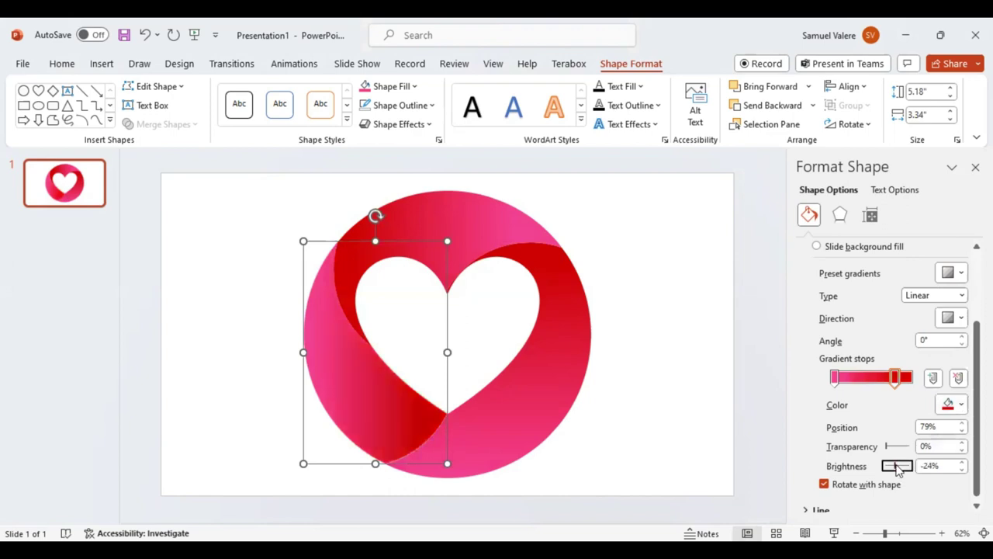
left_click(962, 461)
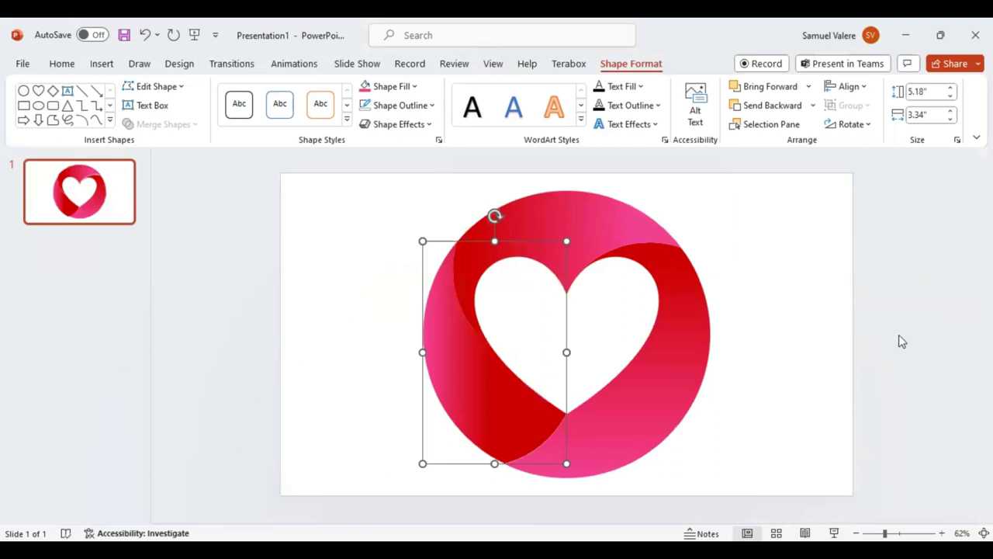
Multi-select the right, top and left ribbon sections of the ring
key("Escape")
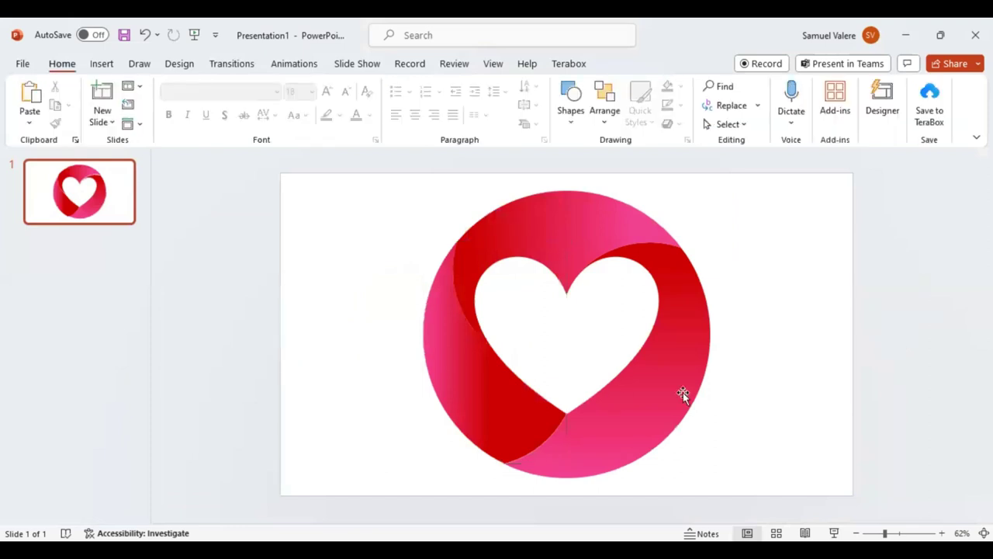
left_click(628, 308)
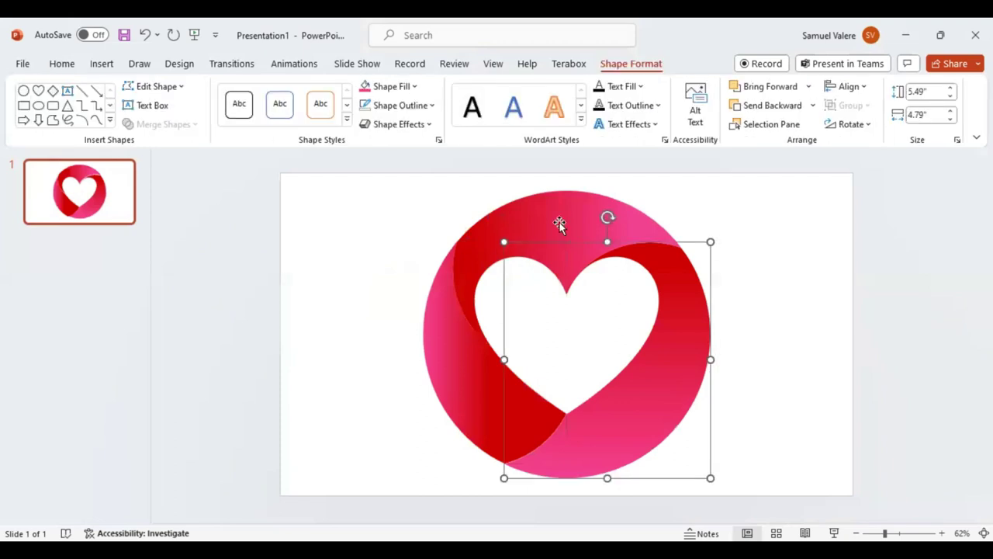
left_click(472, 394, "shift")
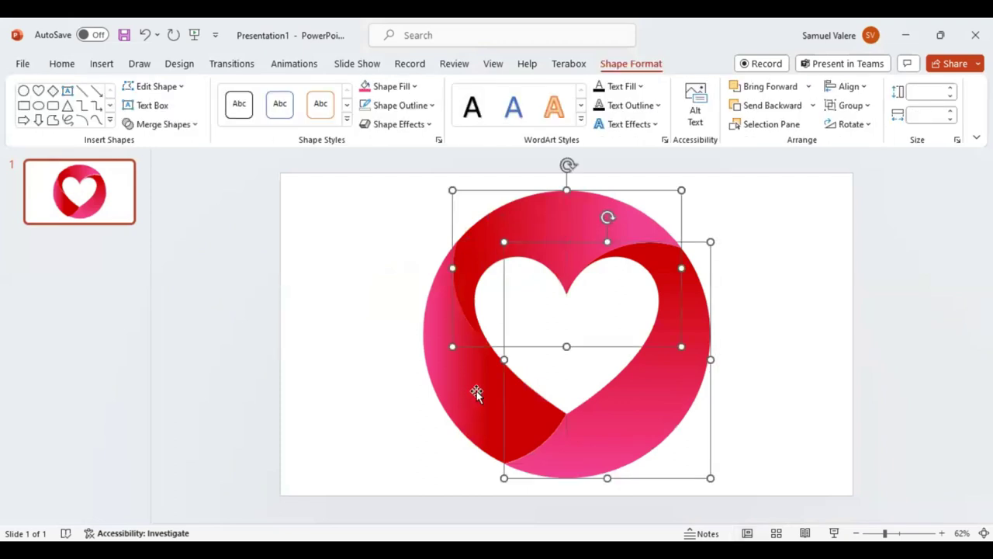
left_click(474, 393, "shift")
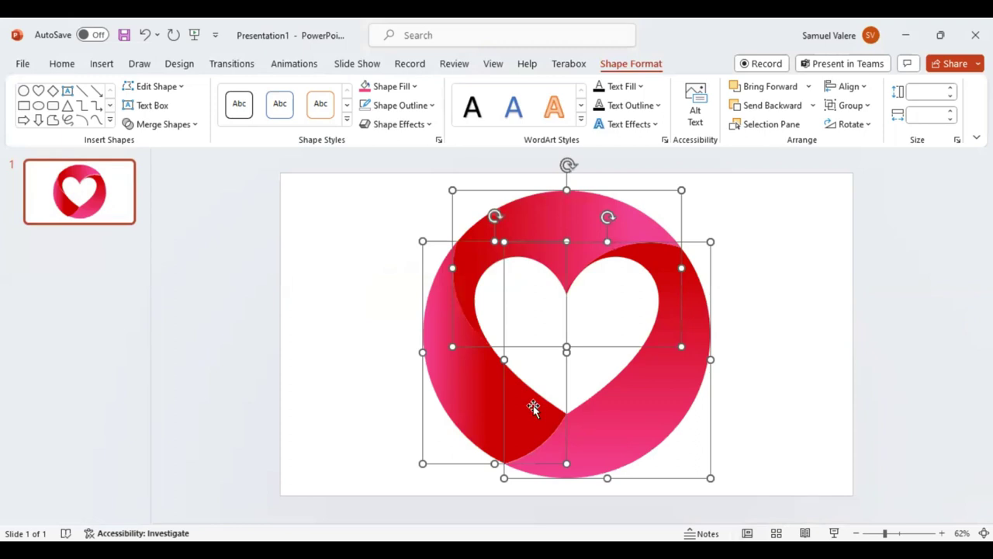